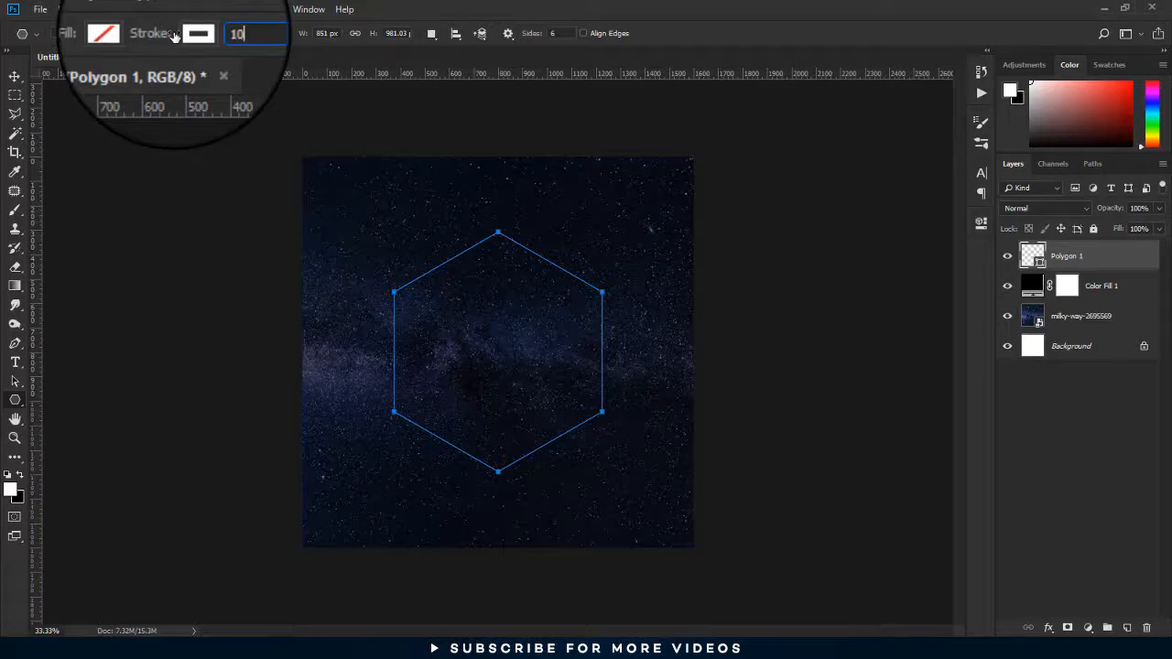
Step: Set the hexagon's stroke width to 10
key("Return")
key("v")
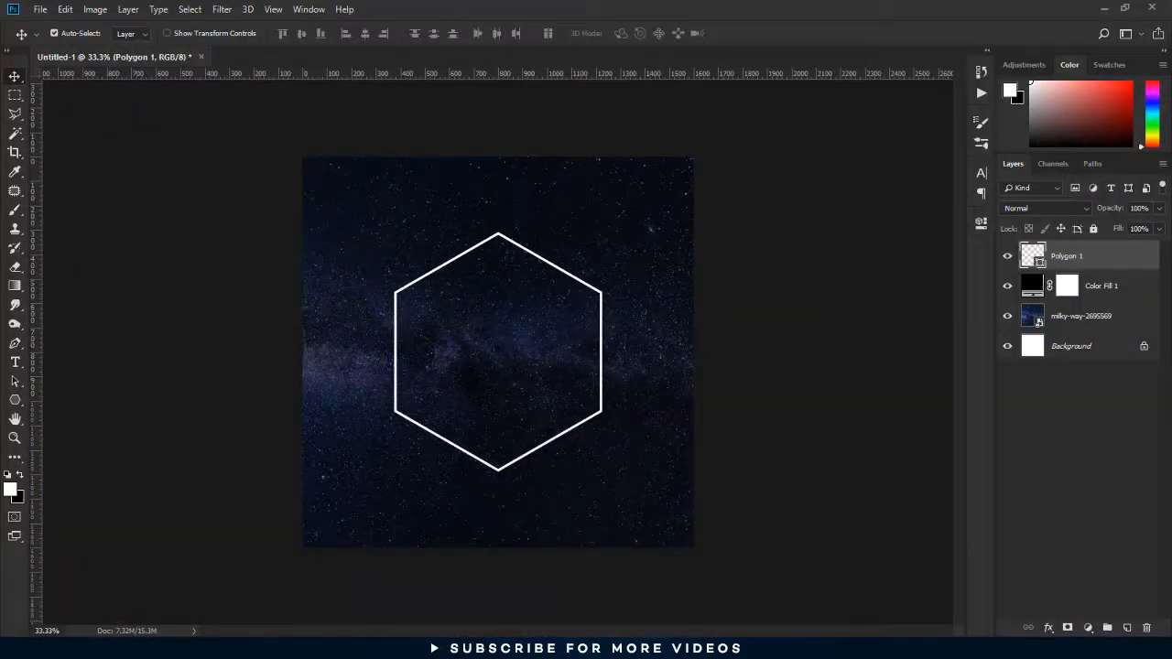
Step: Add a text layer reading "Rebrnd & Gigi" above the hexagon and colour it white (ffffff)
left_click(17, 364)
left_click(409, 228)
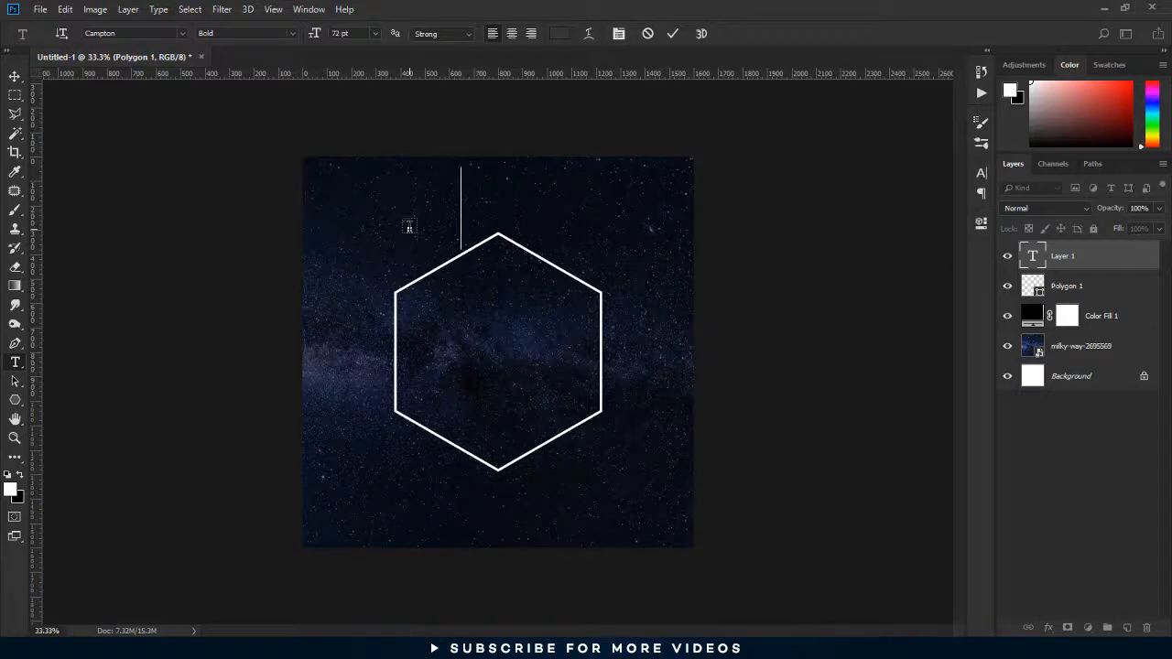
type("Rebrnd & Gigi")
key("ctrl+Return")
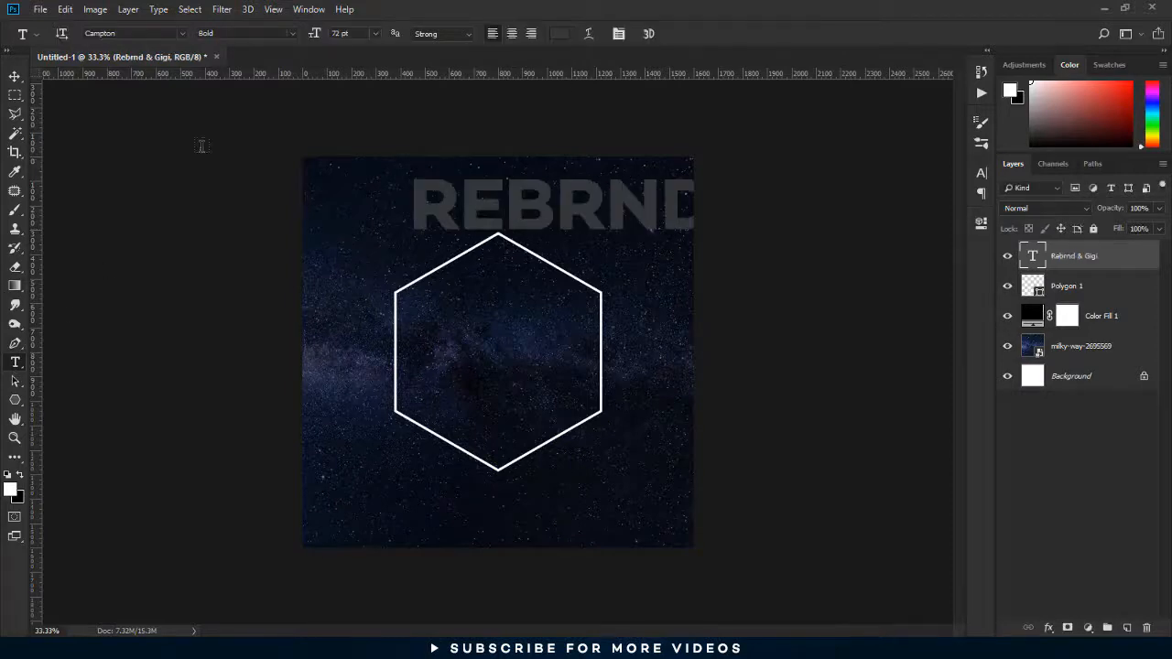
left_click(565, 34)
type("ffffff")
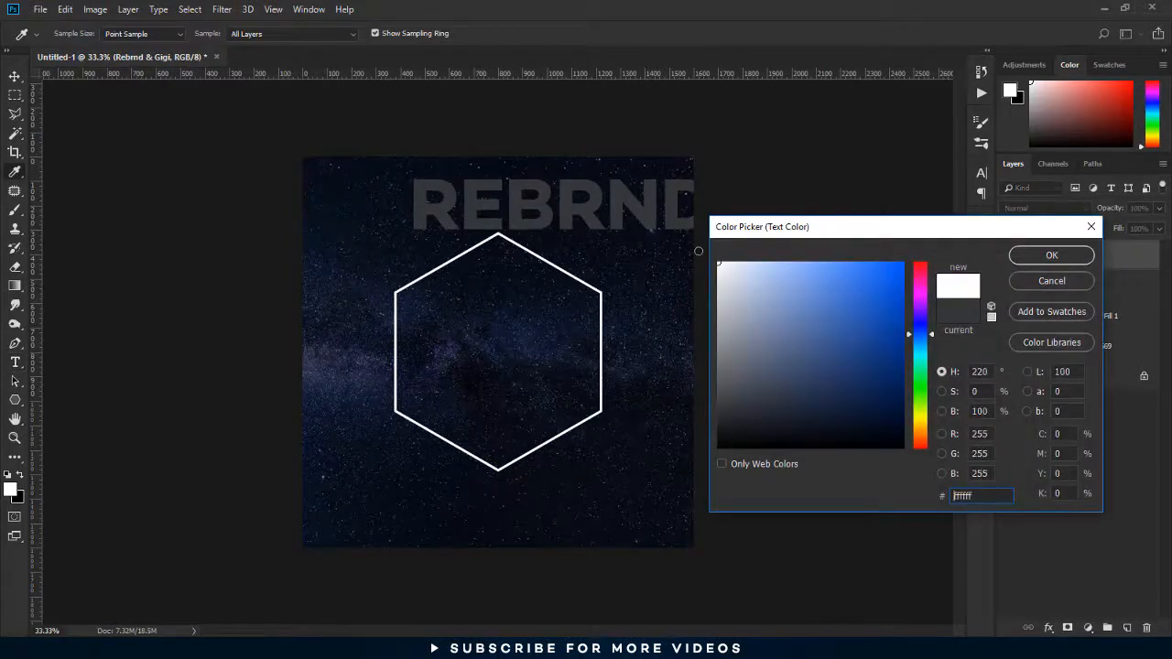
left_click(1029, 258)
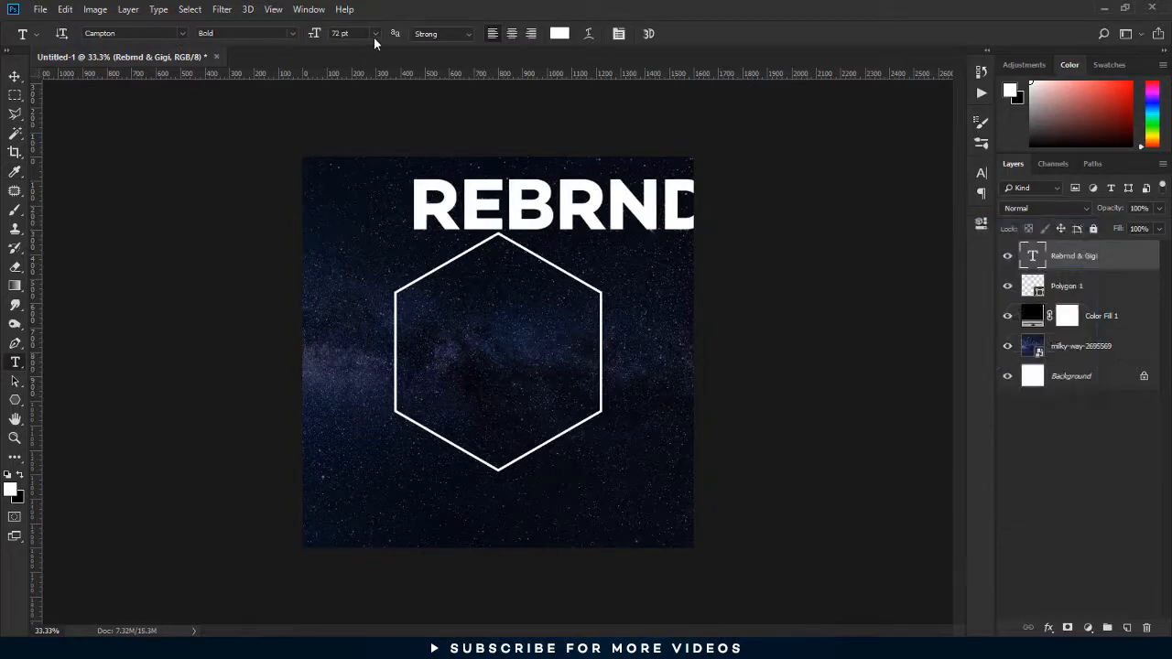
Step: Format the "Rebrnd & Gigi" text as 18 pt AktivGrotesk-Bold and move it inside the hexagon's upper half
left_click(374, 37)
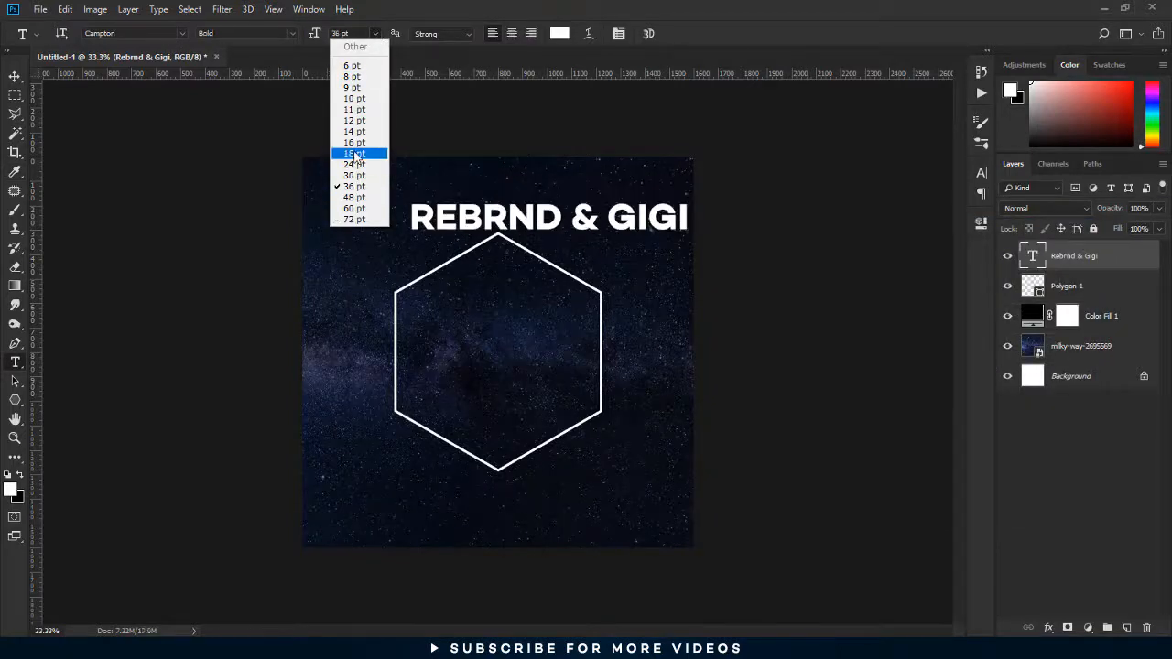
left_click(355, 153)
left_click(183, 33)
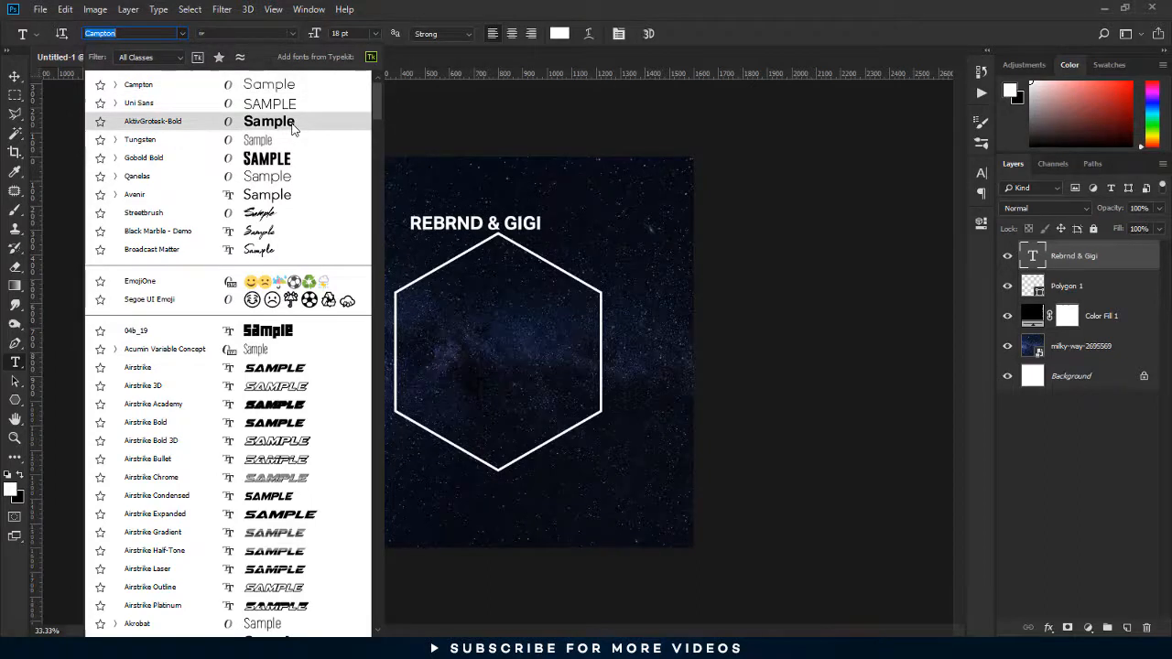
left_click(293, 128)
key("v")
left_click_drag(495, 231, 520, 324)
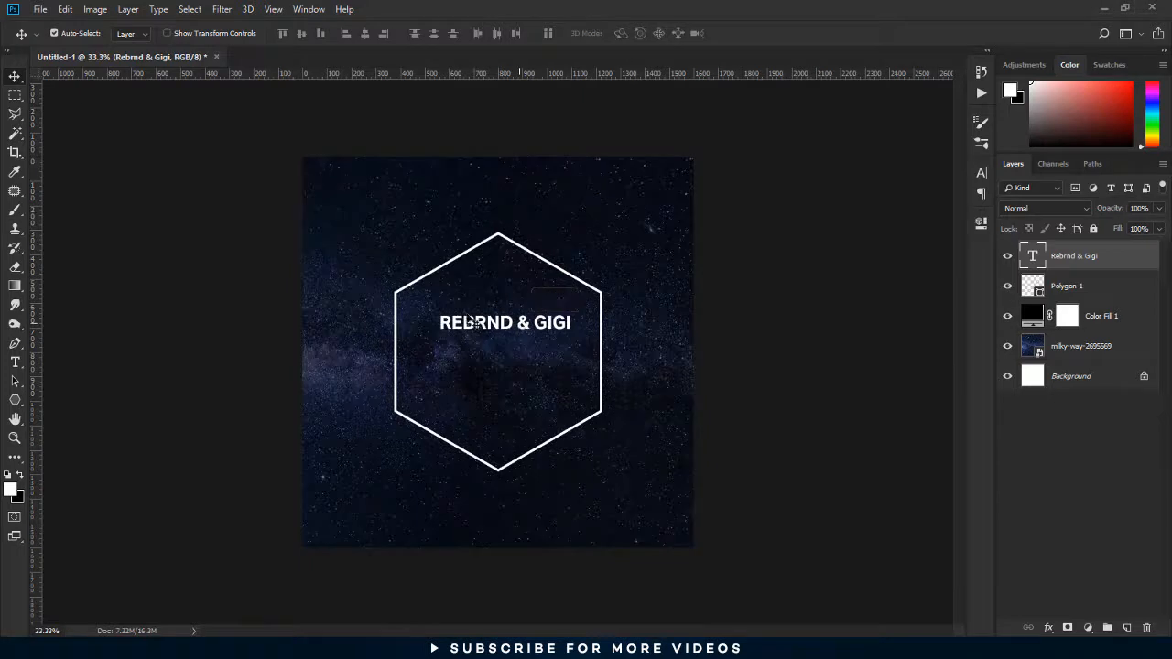
Step: Add a second text layer reading "Minds on You" above the hexagon
left_click(14, 362)
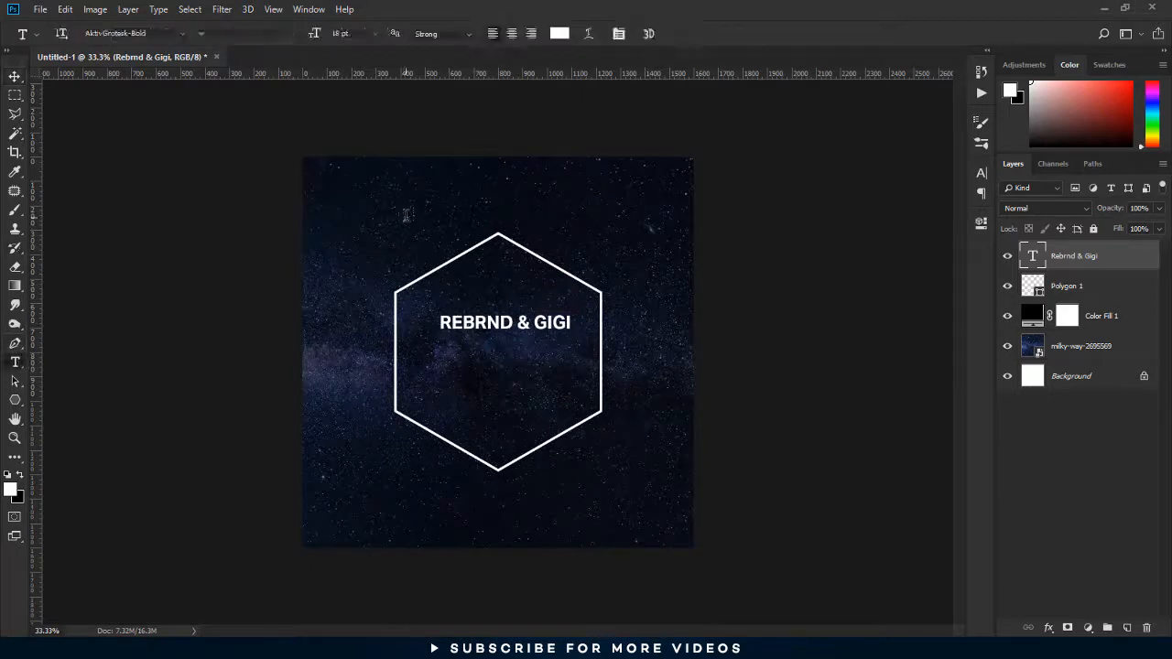
left_click(406, 214)
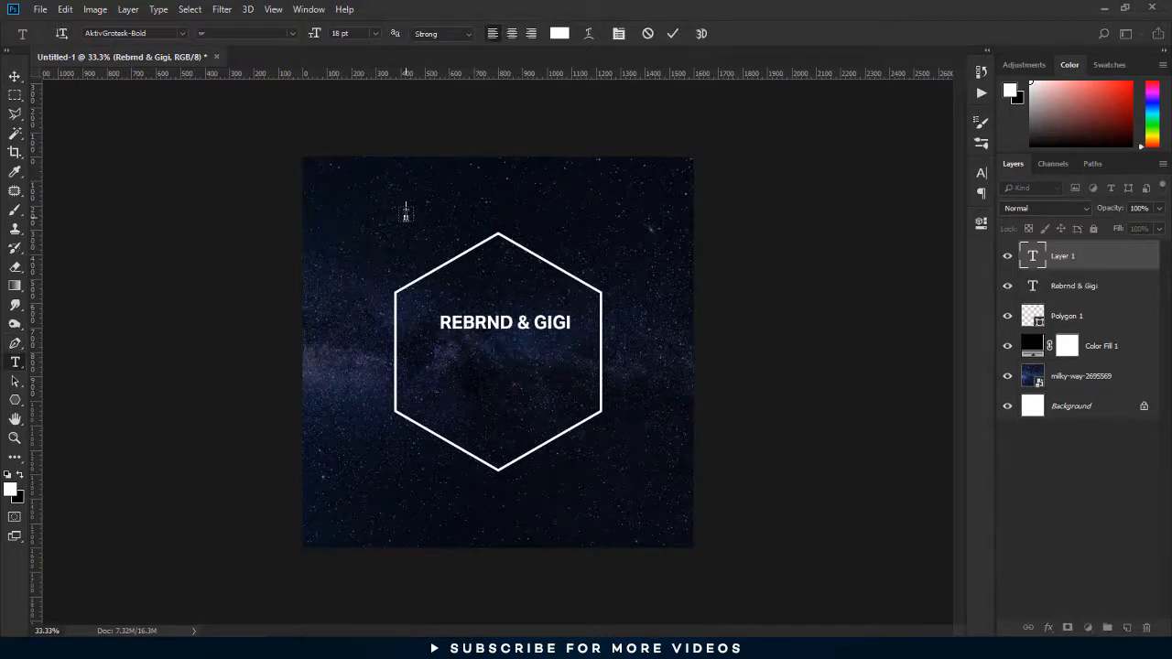
type("MINDS ")
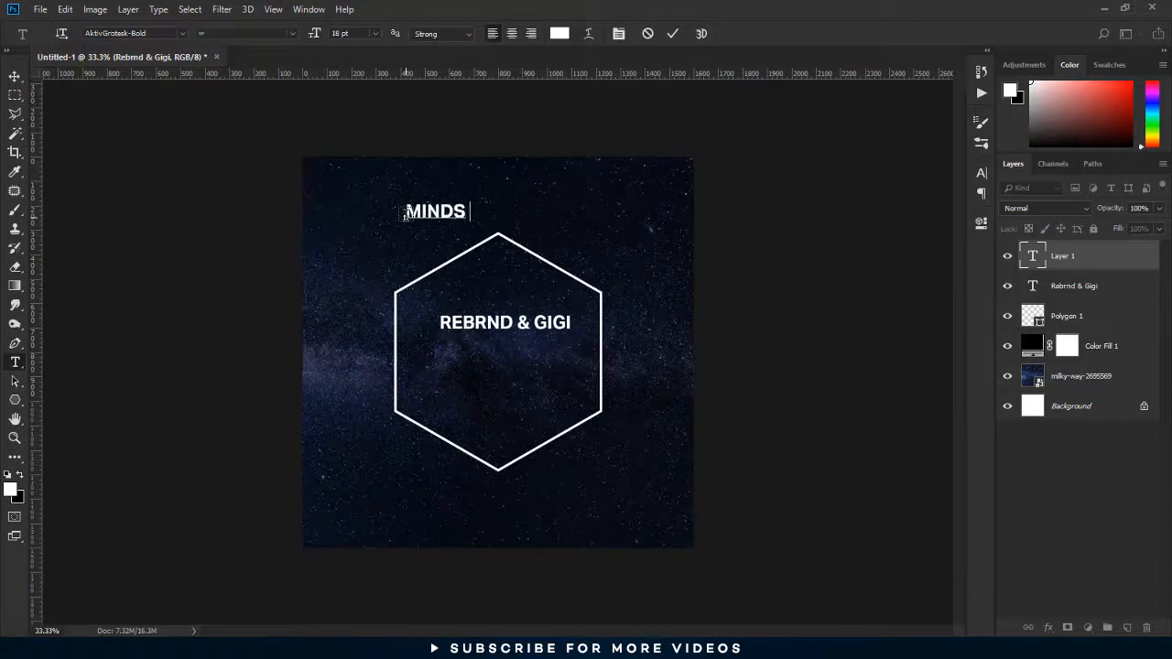
type("ON YU")
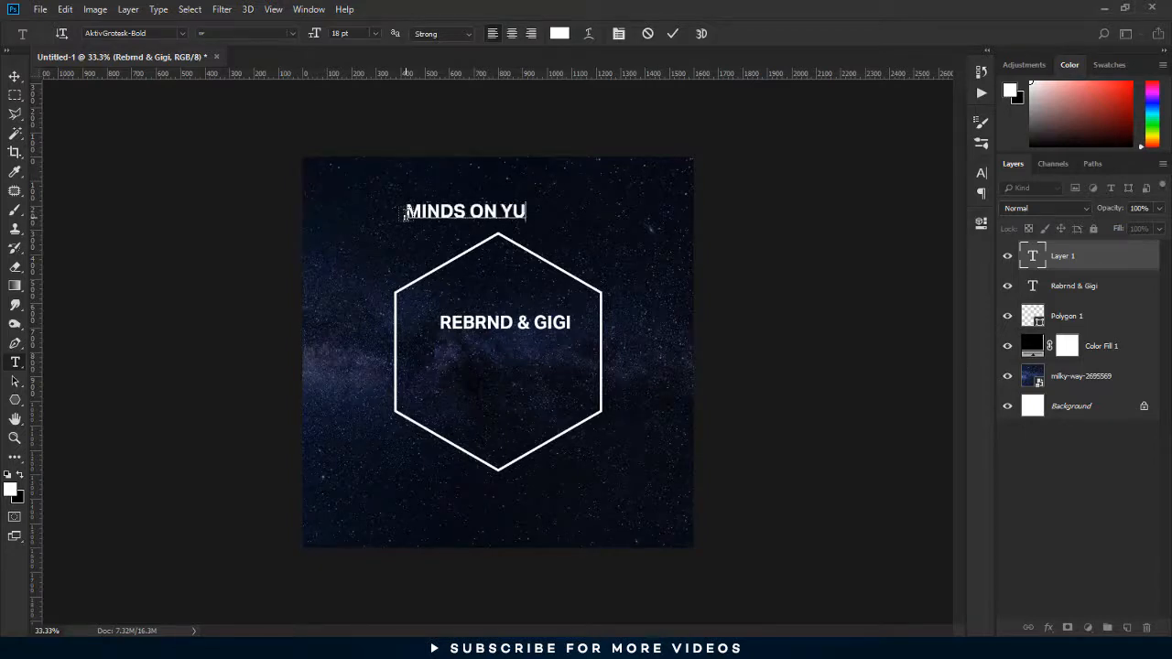
key("BackSpace")
type("OU")
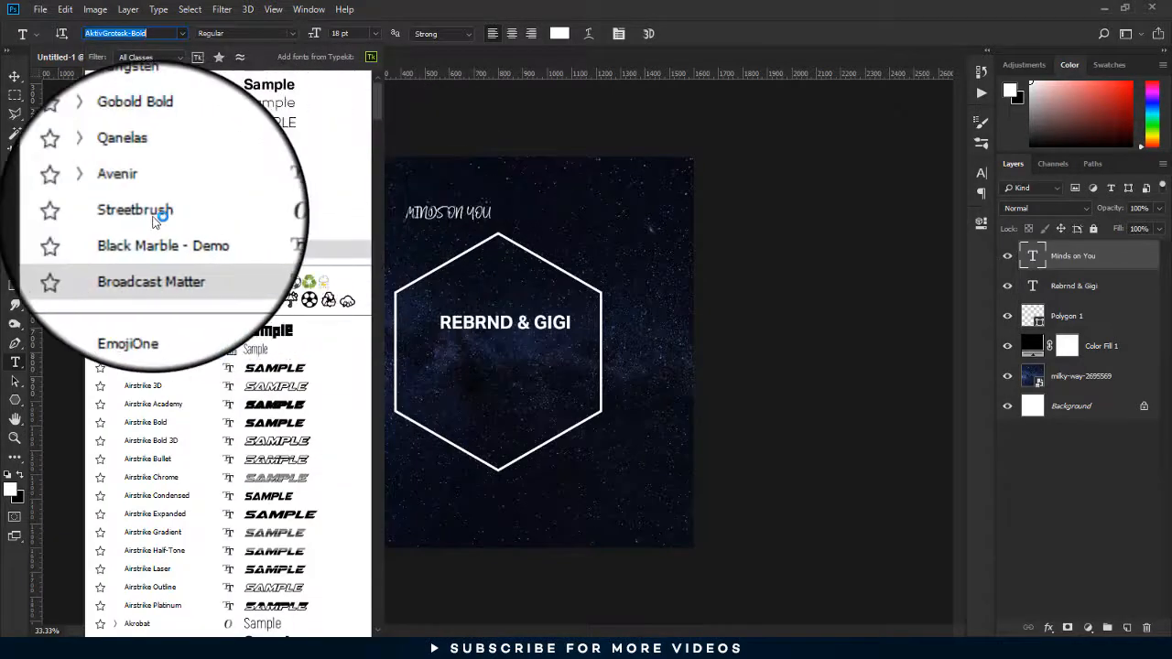
Step: Format the "Minds on You" title in the Streetbrush font at 72 pt with All Caps turned off
left_click(255, 212)
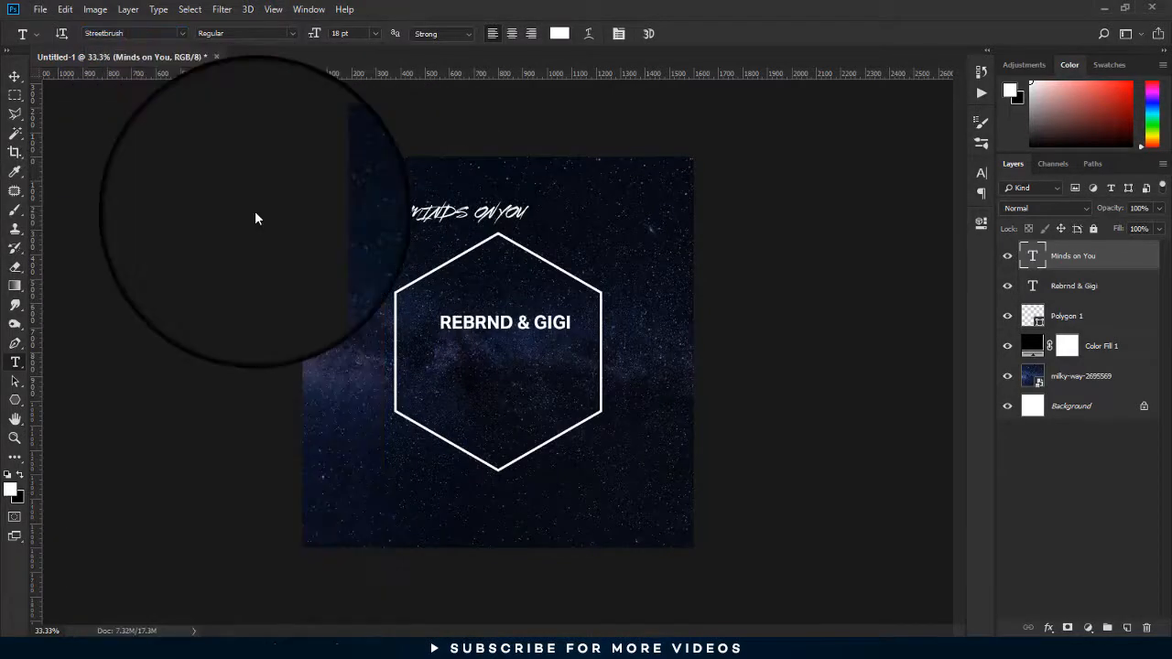
left_click(982, 176)
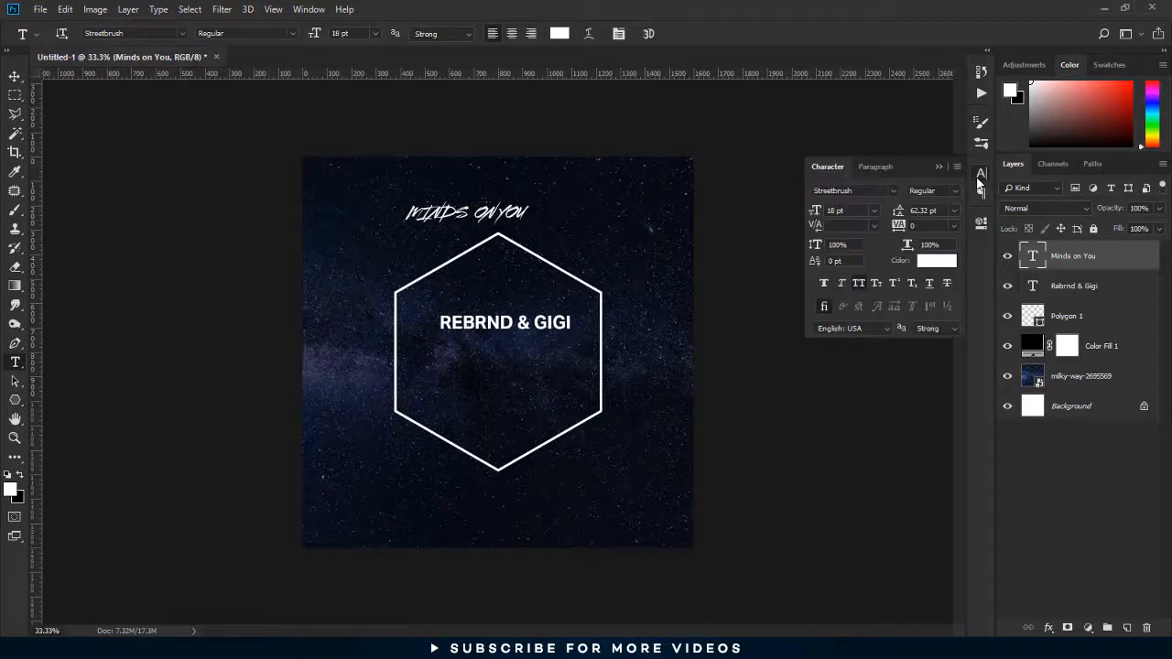
left_click(861, 288)
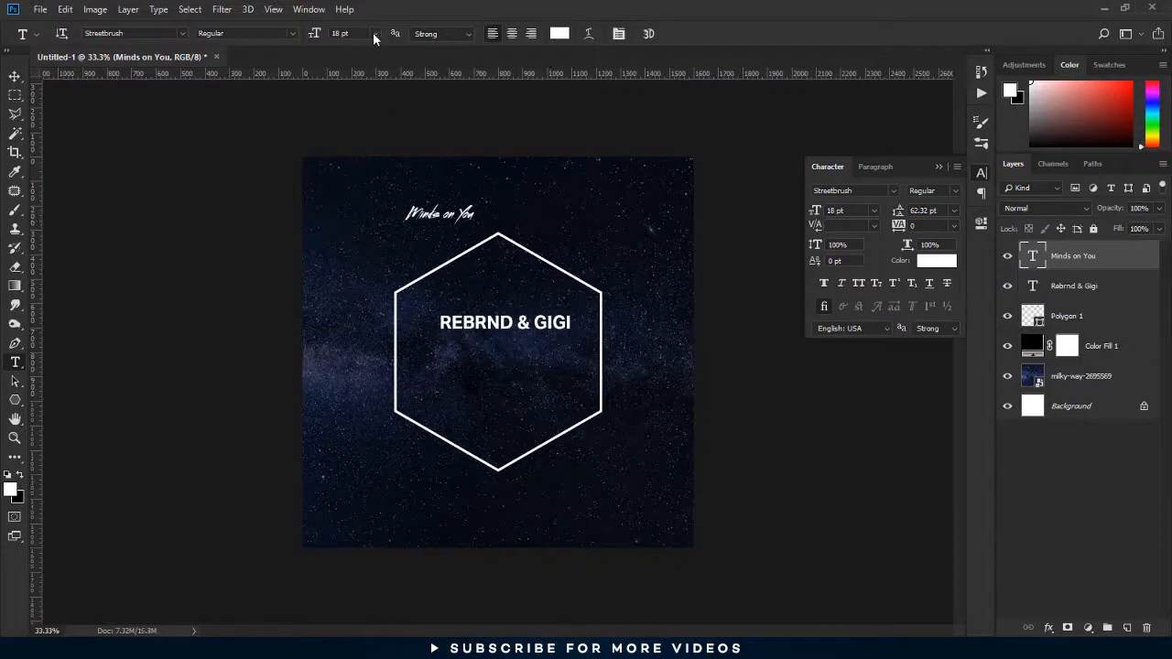
left_click(373, 35)
left_click(371, 224)
Step: Move the "Minds on You" title across the hexagon and enlarge it to 83 pt
left_click(14, 77)
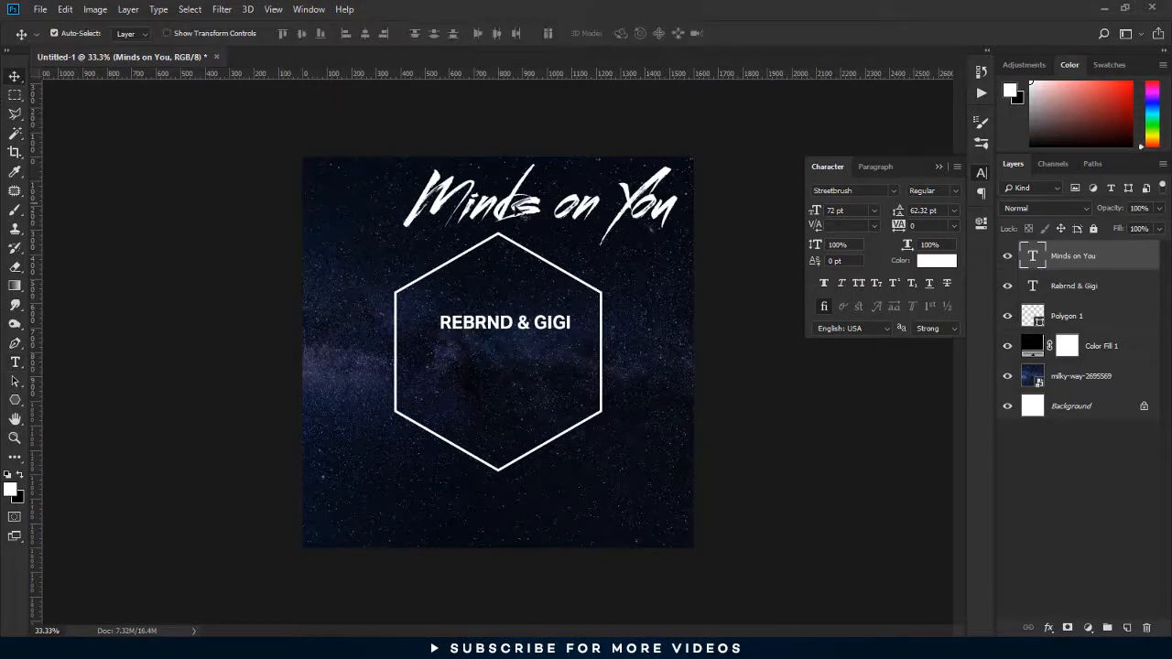
left_click_drag(525, 203, 493, 363)
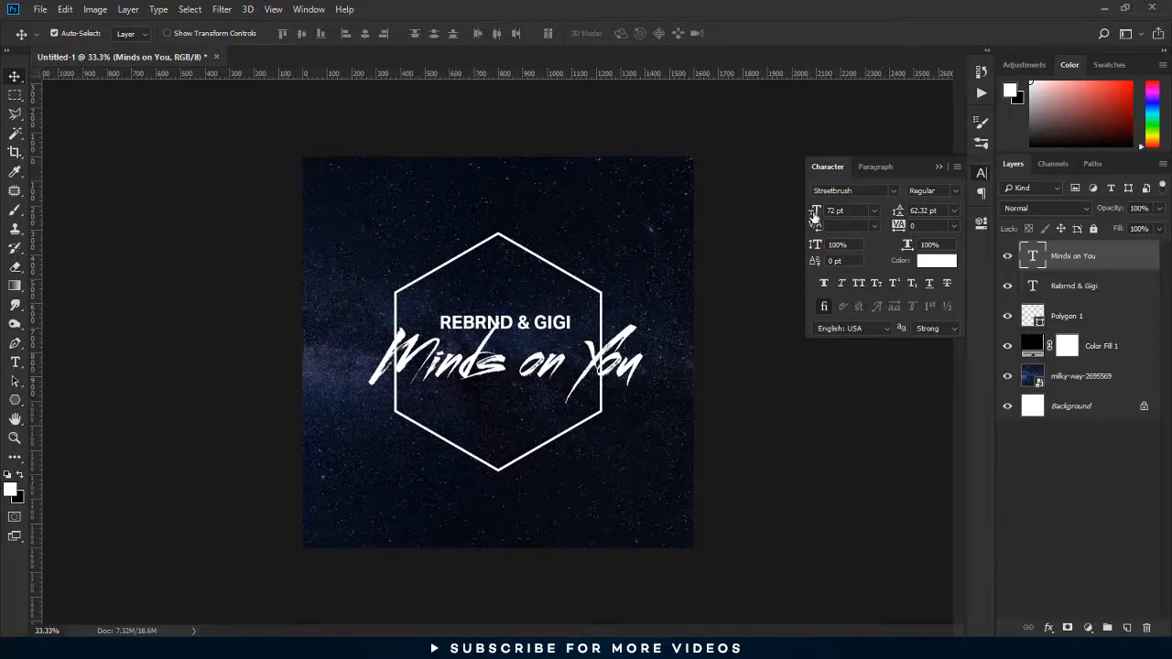
left_click_drag(813, 212, 817, 212)
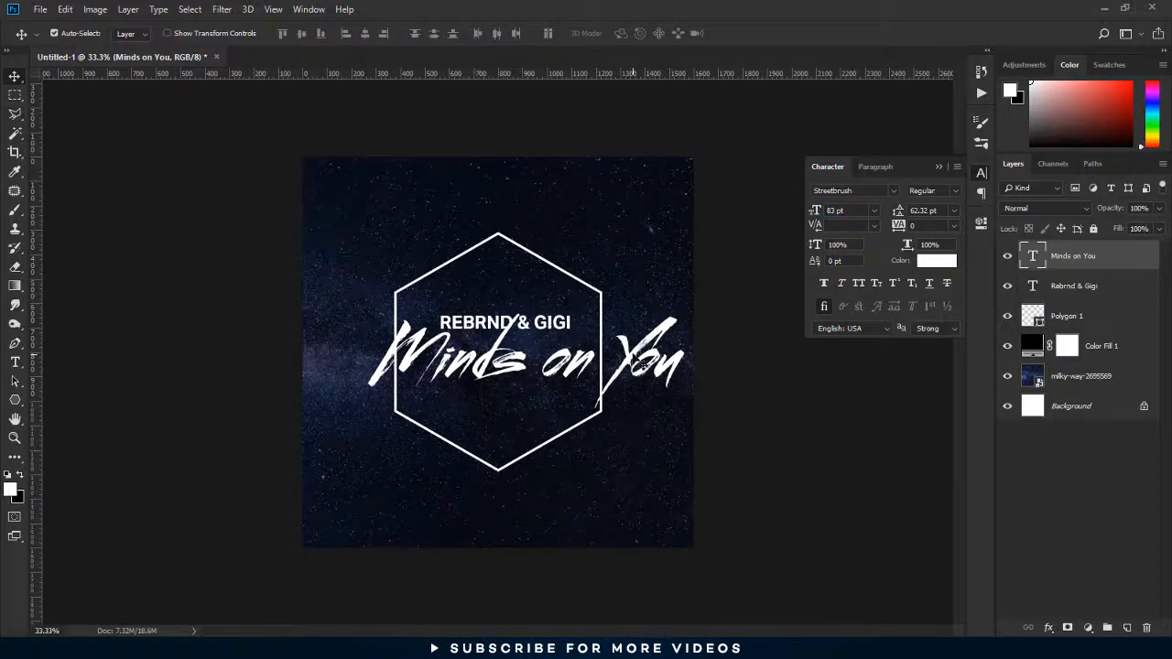
left_click_drag(633, 355, 597, 359)
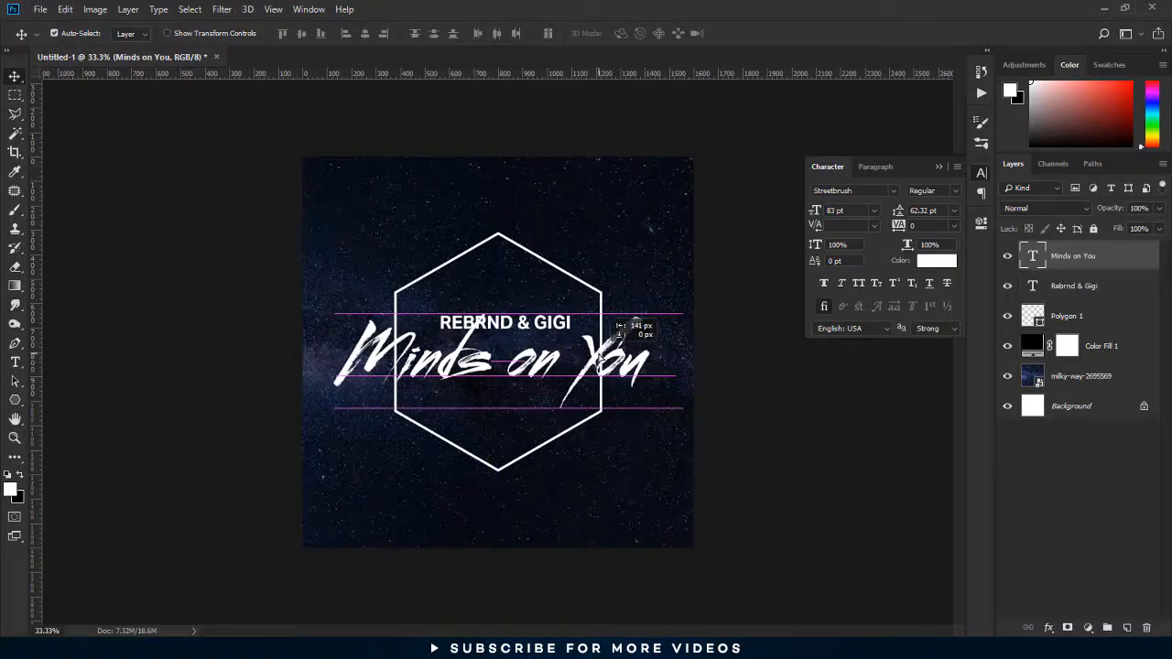
left_click_drag(520, 385, 522, 348)
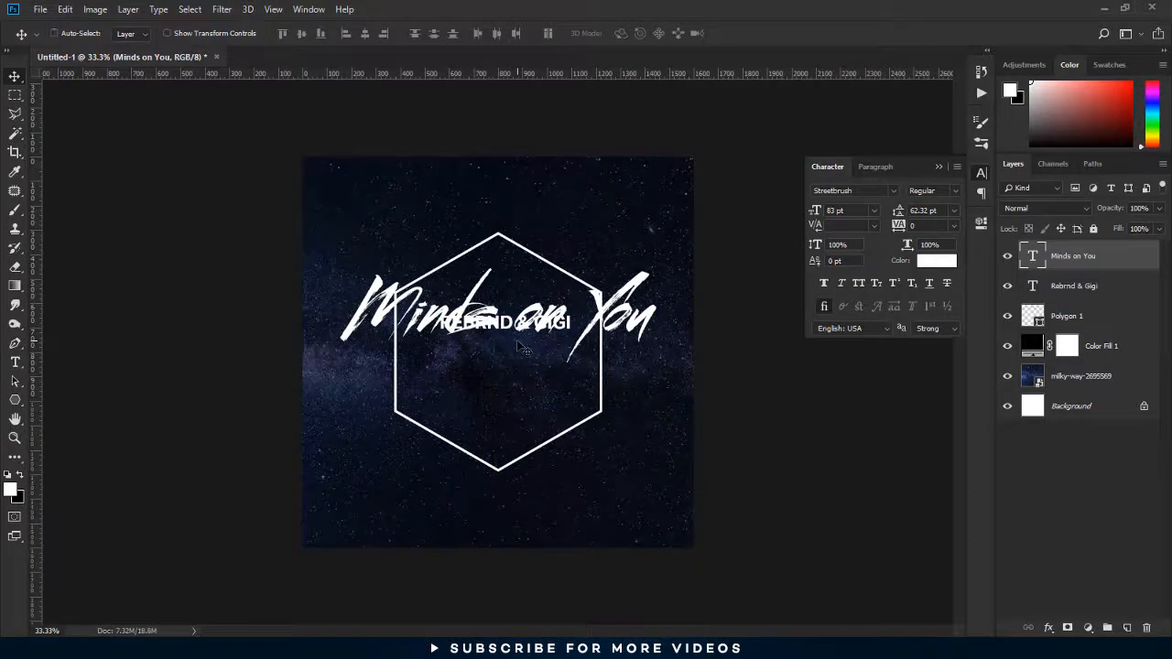
Step: Centre the "Minds on You" title vertically on the canvas using a full-canvas selection, and clear the selection
key("ctrl+a")
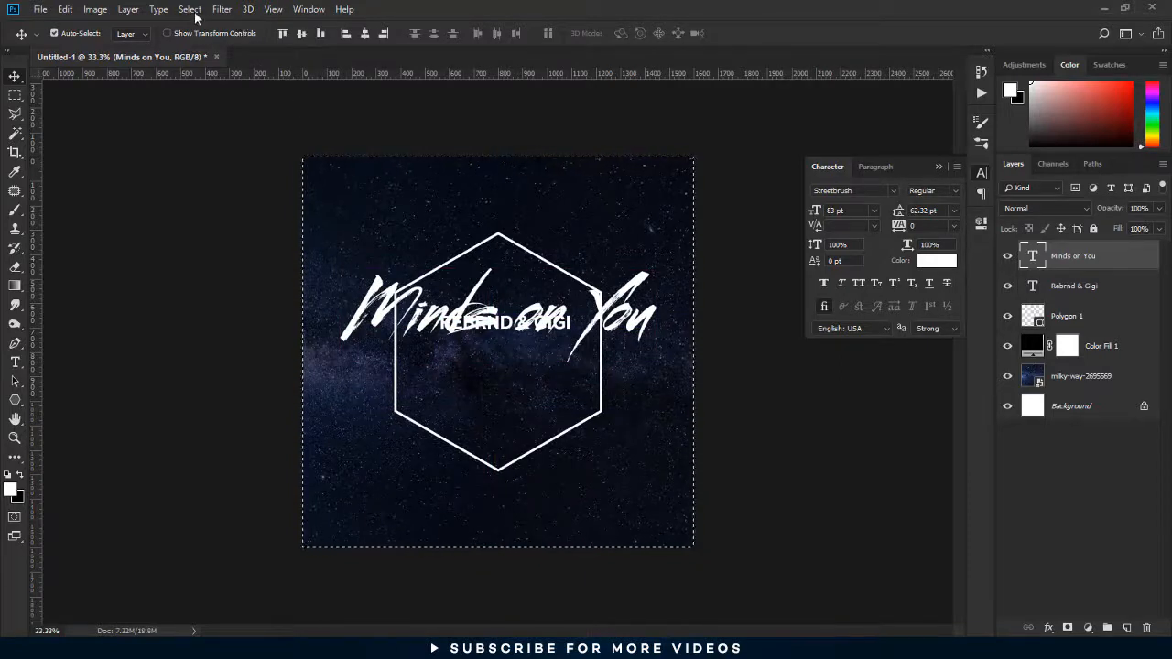
left_click(195, 9)
left_click(298, 23)
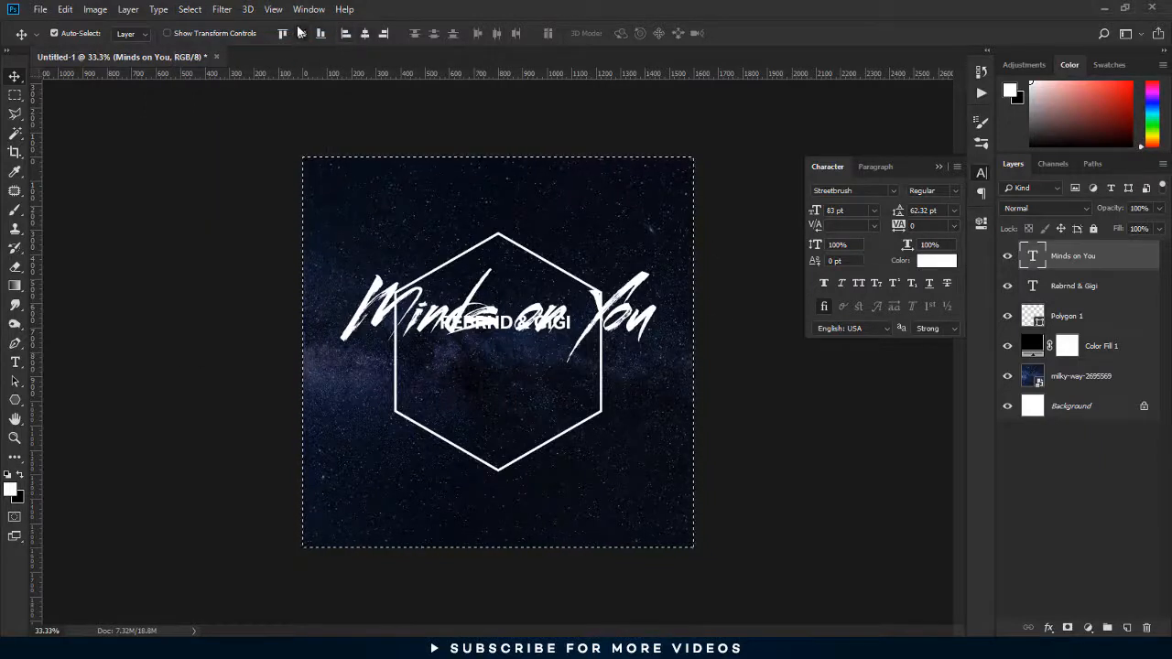
left_click(301, 33)
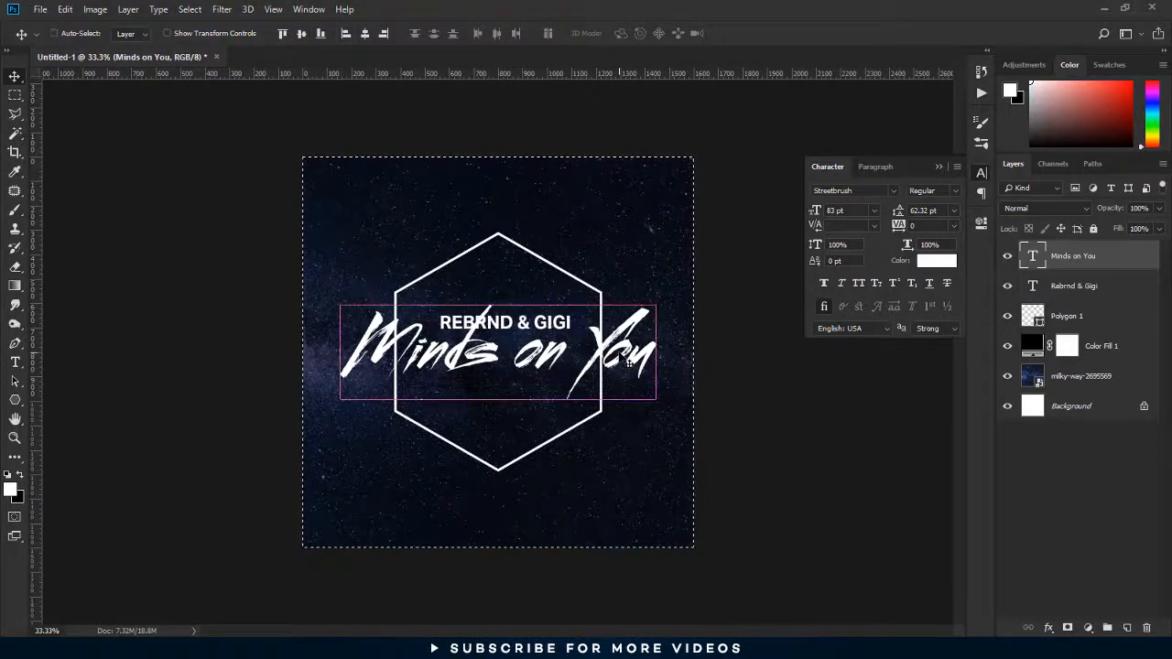
key("ctrl+d")
Step: Place the "Rebrnd & Gigi" layer above the title layer and move its text just below the title
left_click(1068, 291)
left_click_drag(1117, 287, 1087, 242)
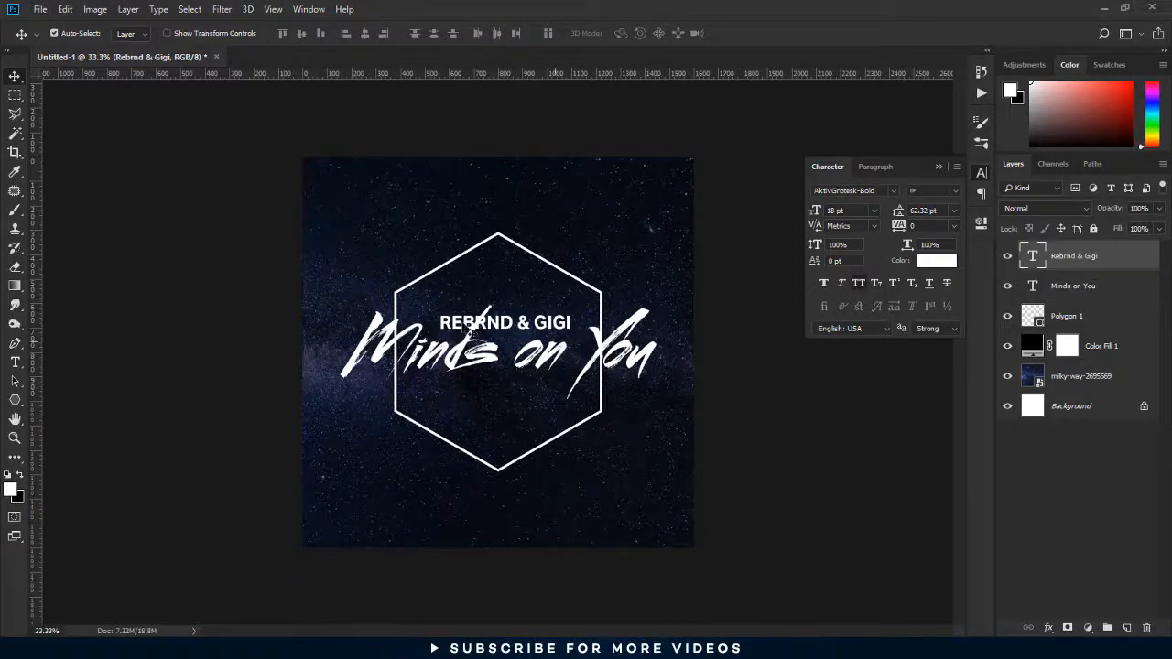
left_click_drag(505, 337, 464, 390)
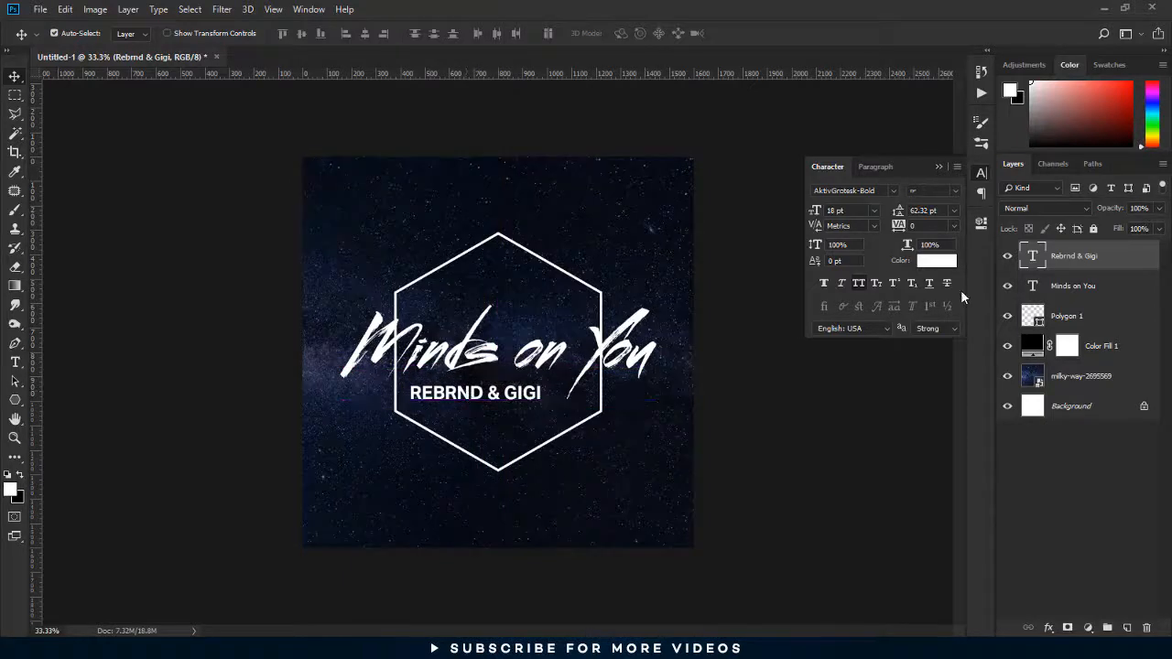
Step: Set the tracking of "Rebrnd & Gigi" to 100 and nudge it up closer to the title
left_click(953, 225)
left_click(930, 398)
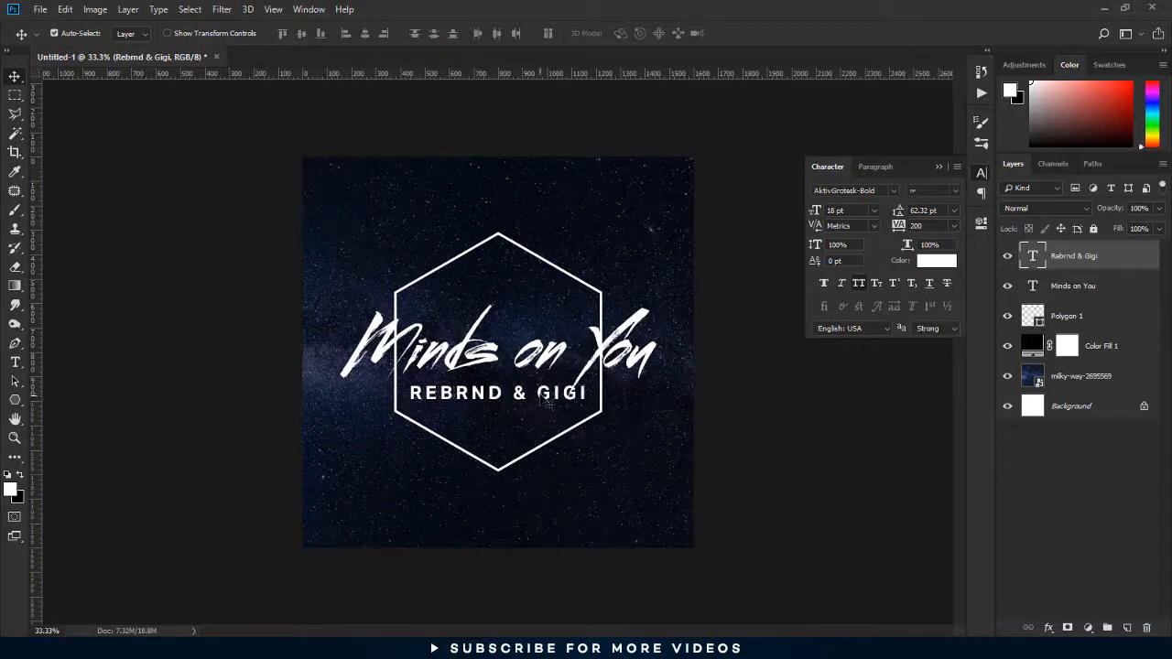
left_click(954, 225)
left_click(930, 386)
left_click_drag(528, 400, 527, 393)
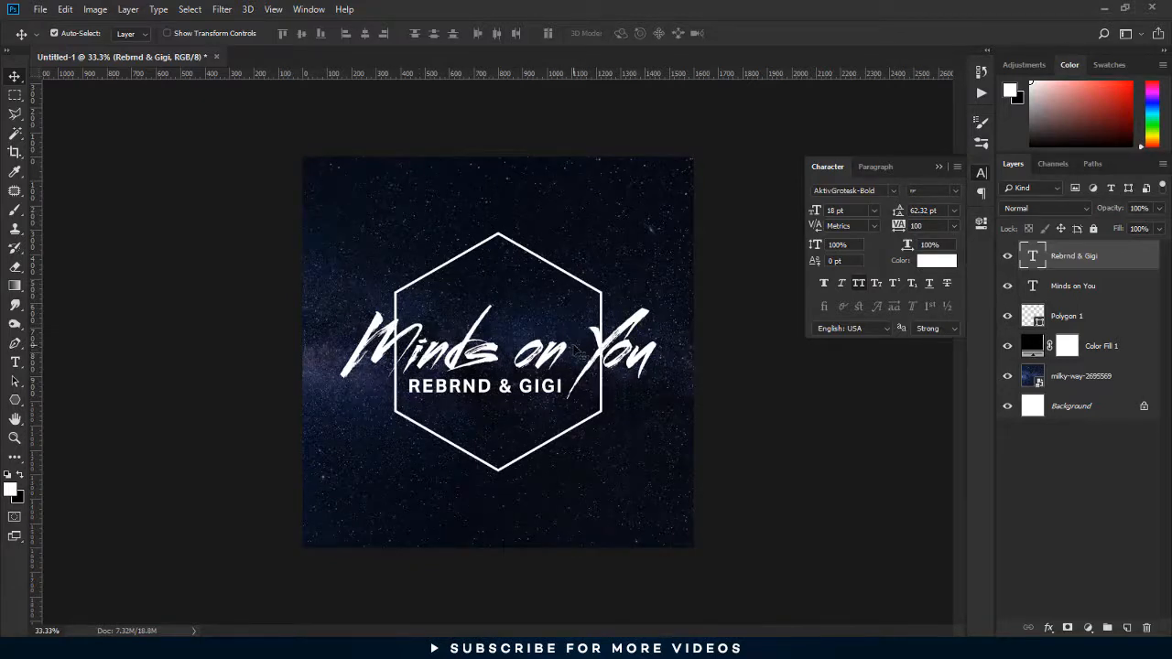
Step: Add a layer mask to the hexagon and hide its sides where the title crosses them, using a 300 px Hard Round brush
left_click(1083, 318)
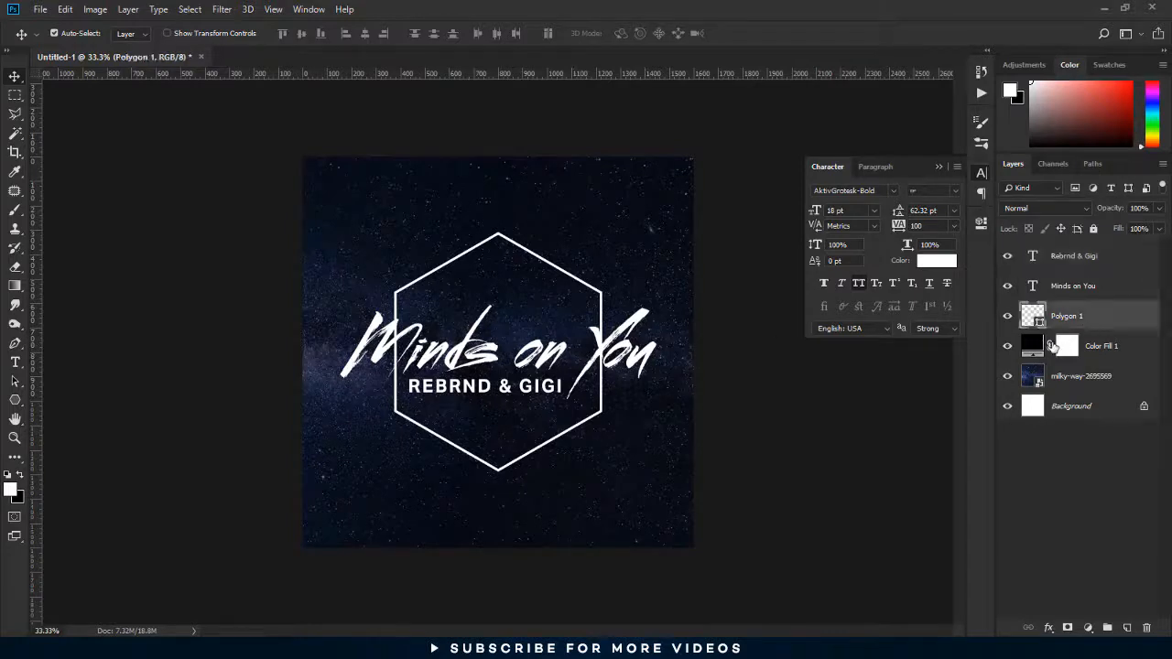
left_click(1067, 628)
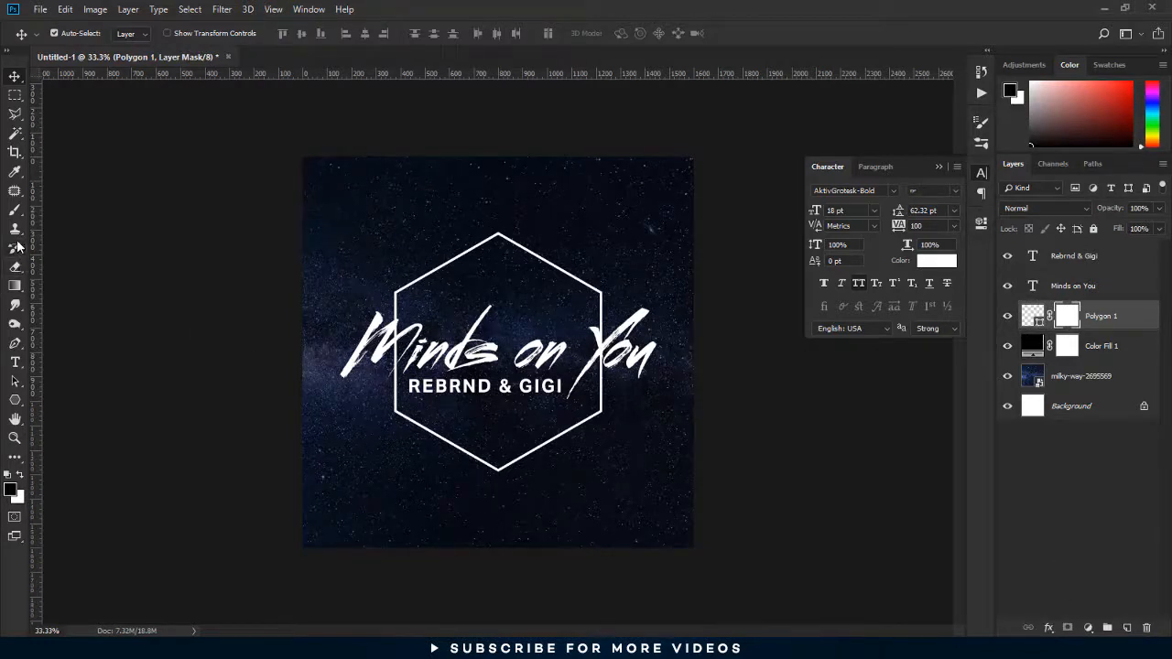
left_click(16, 211)
left_click(78, 34)
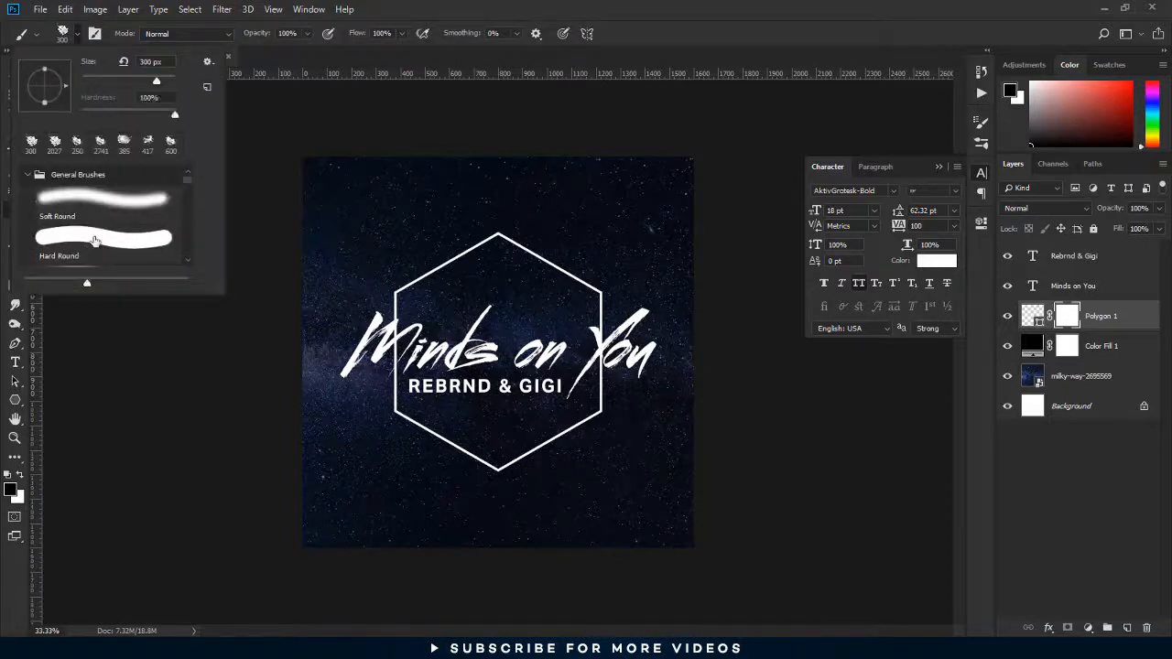
left_click(95, 240)
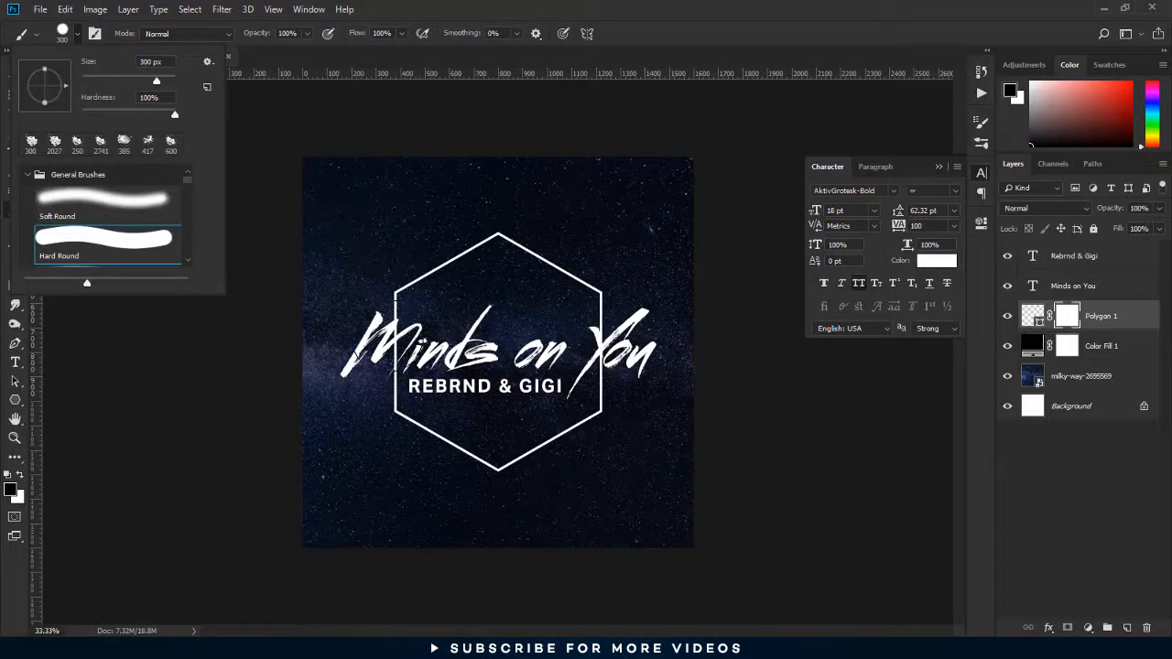
left_click(389, 340)
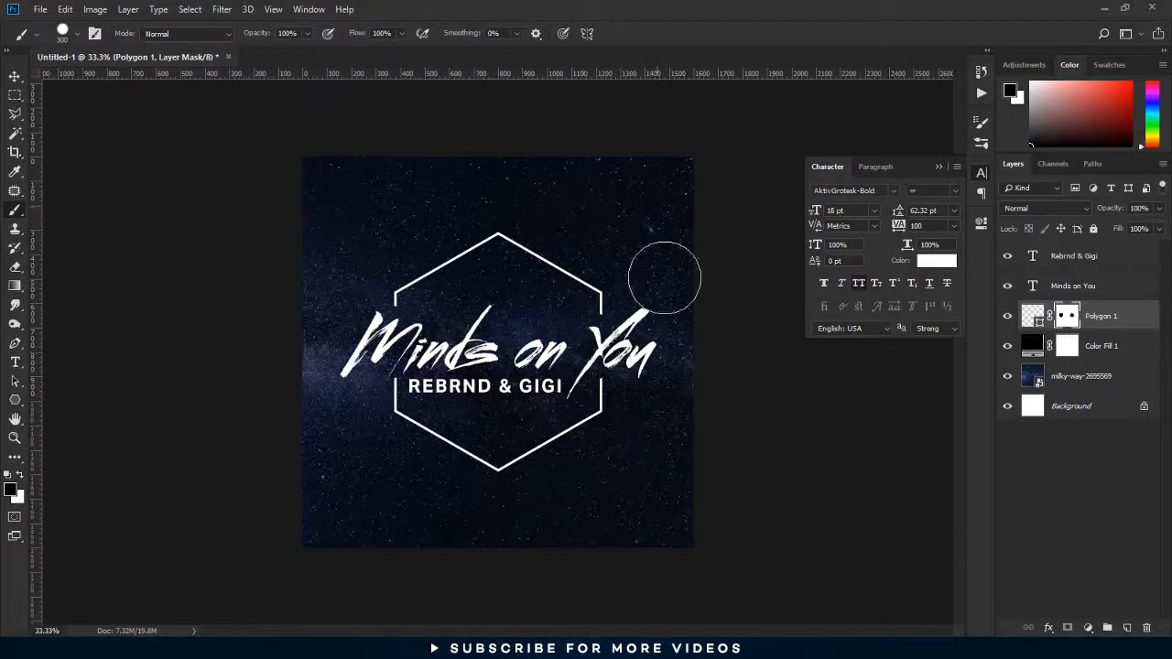
Step: Set the black Color Fill layer's opacity to 68%
left_click(1121, 351)
left_click_drag(1103, 209, 1115, 212)
left_click(1131, 353)
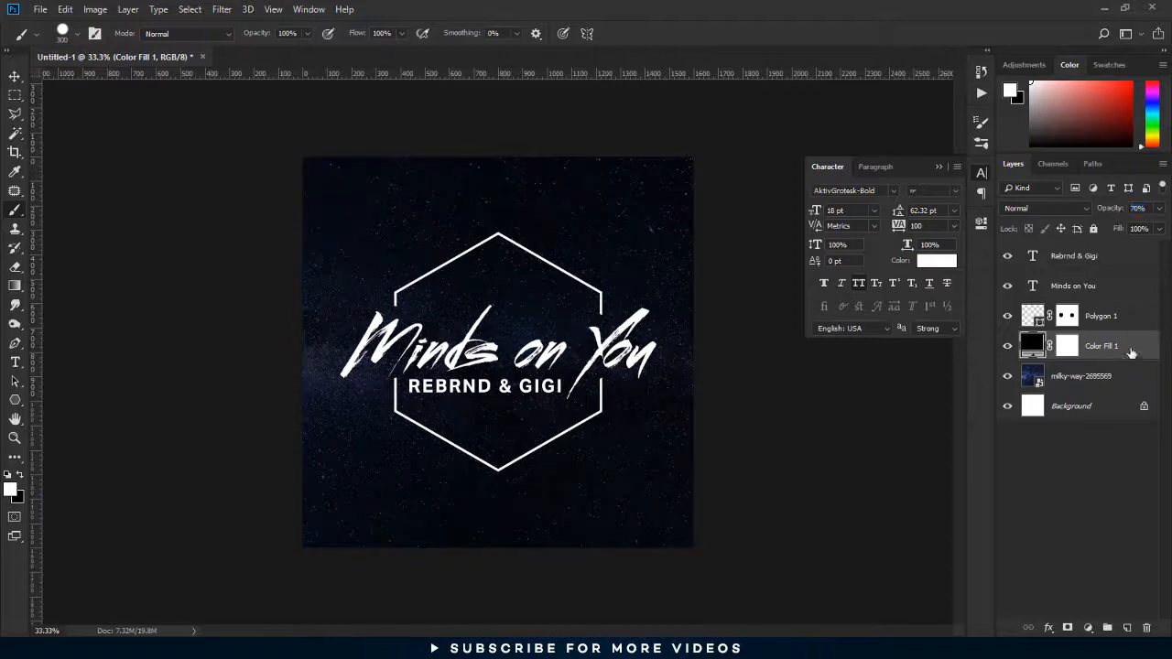
left_click_drag(1110, 214, 1104, 215)
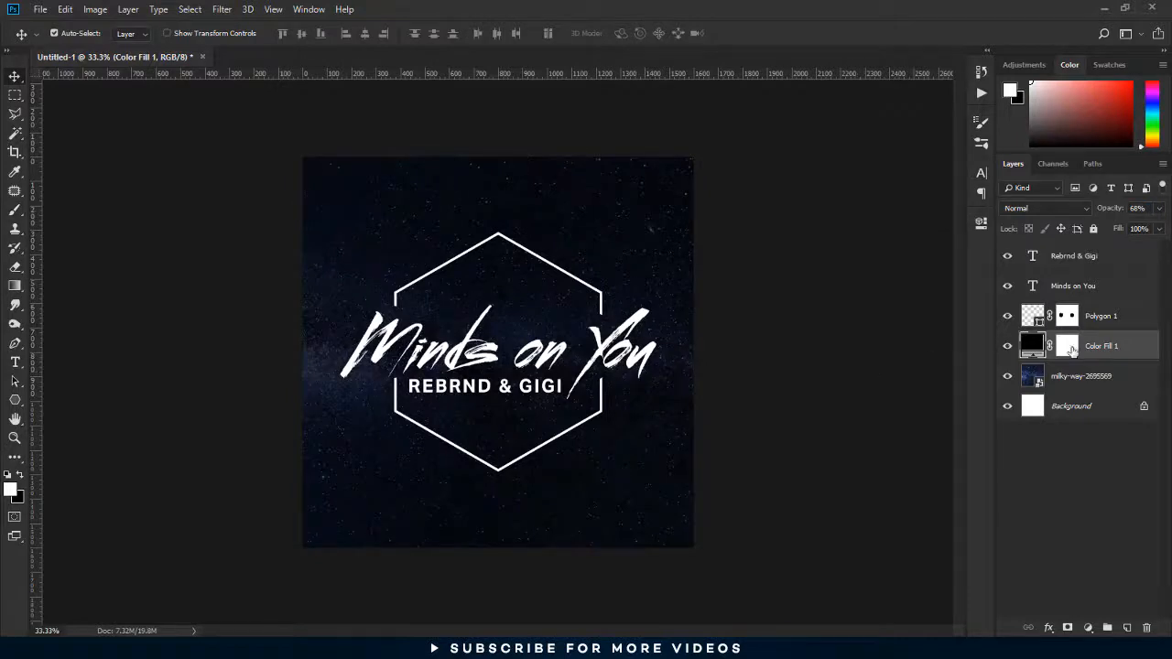
Step: Add a Hue/Saturation adjustment layer directly above the milky-way image and raise its hue until the blue background turns dark red
left_click(1106, 383)
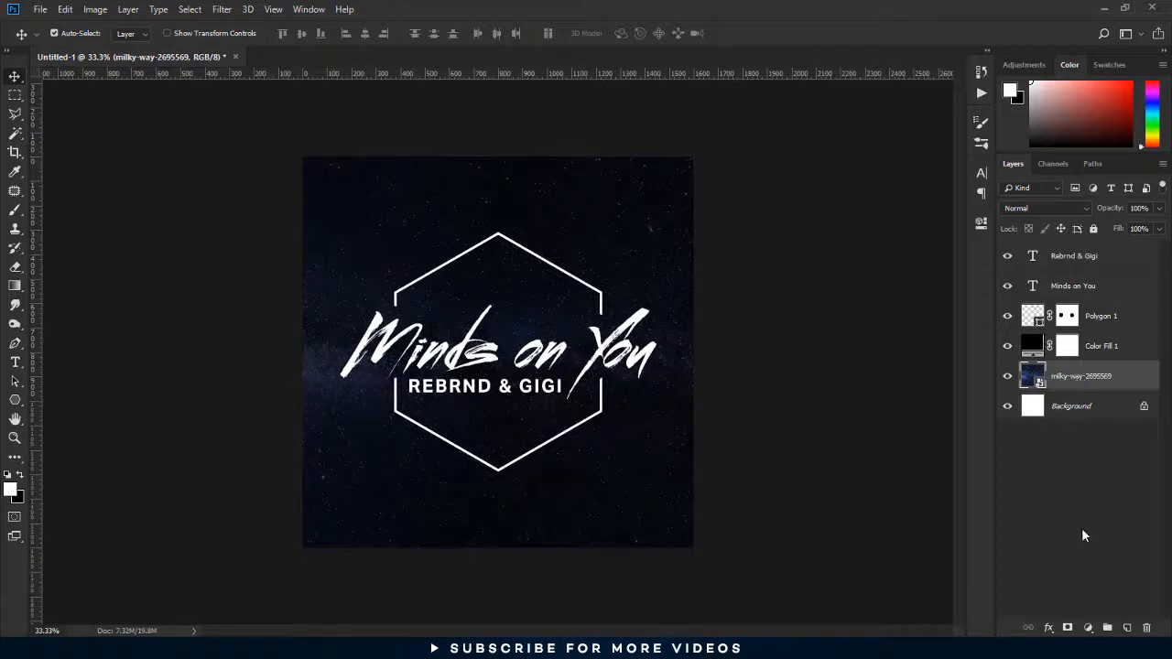
left_click(1090, 628)
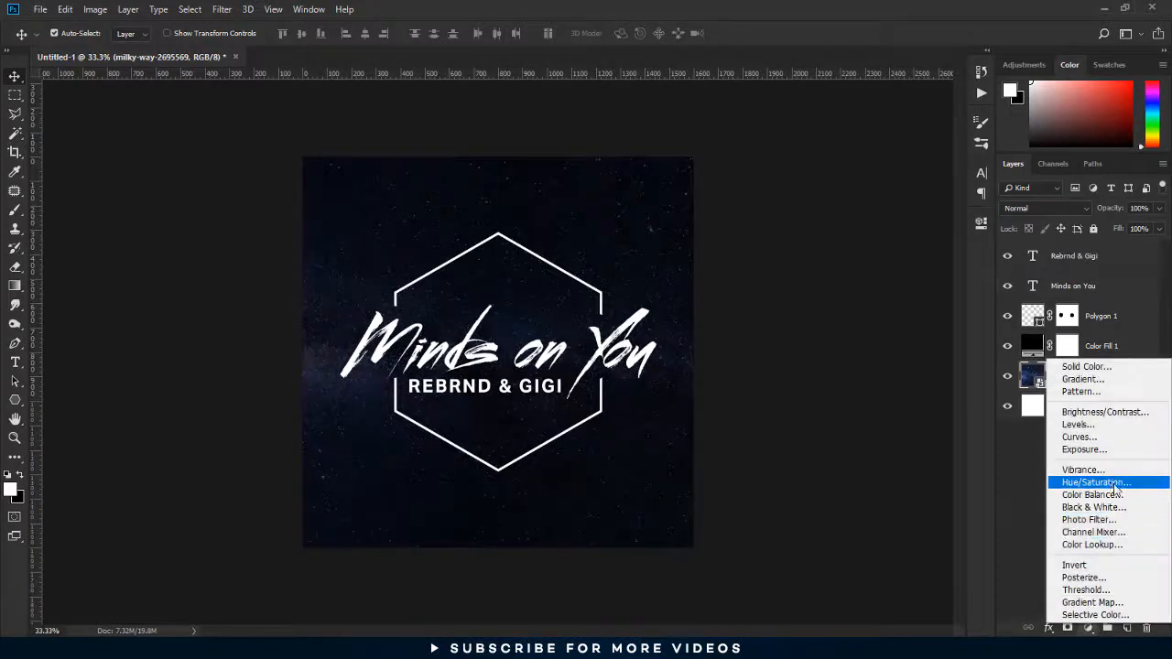
left_click(1101, 484)
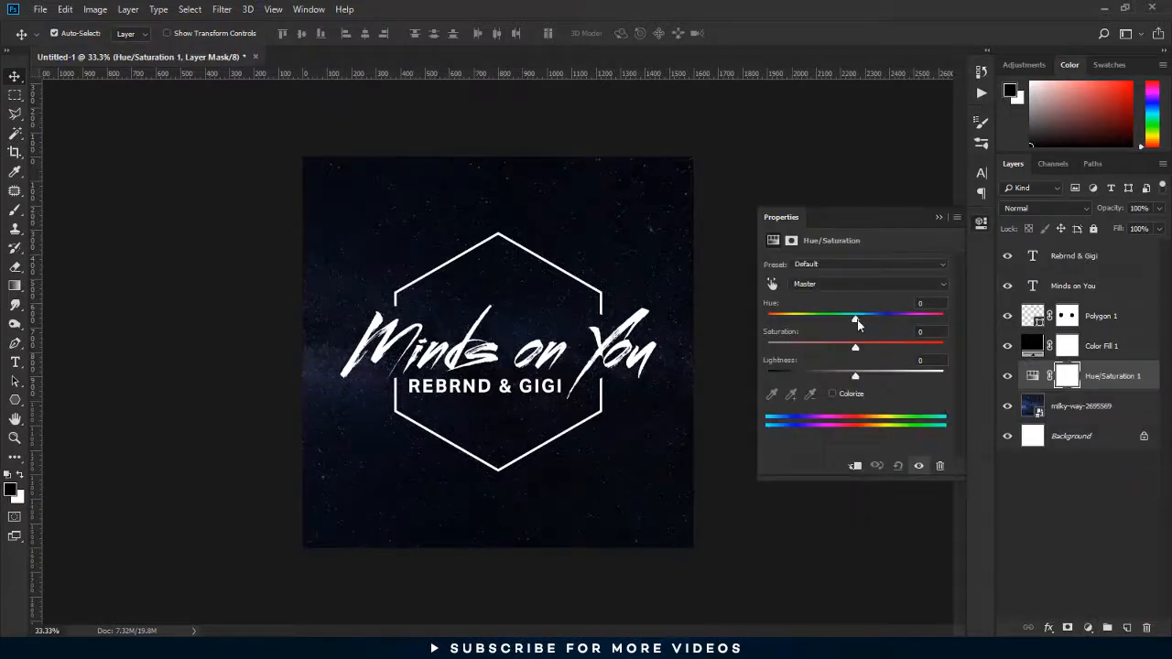
left_click_drag(857, 321, 928, 322)
left_click(939, 218)
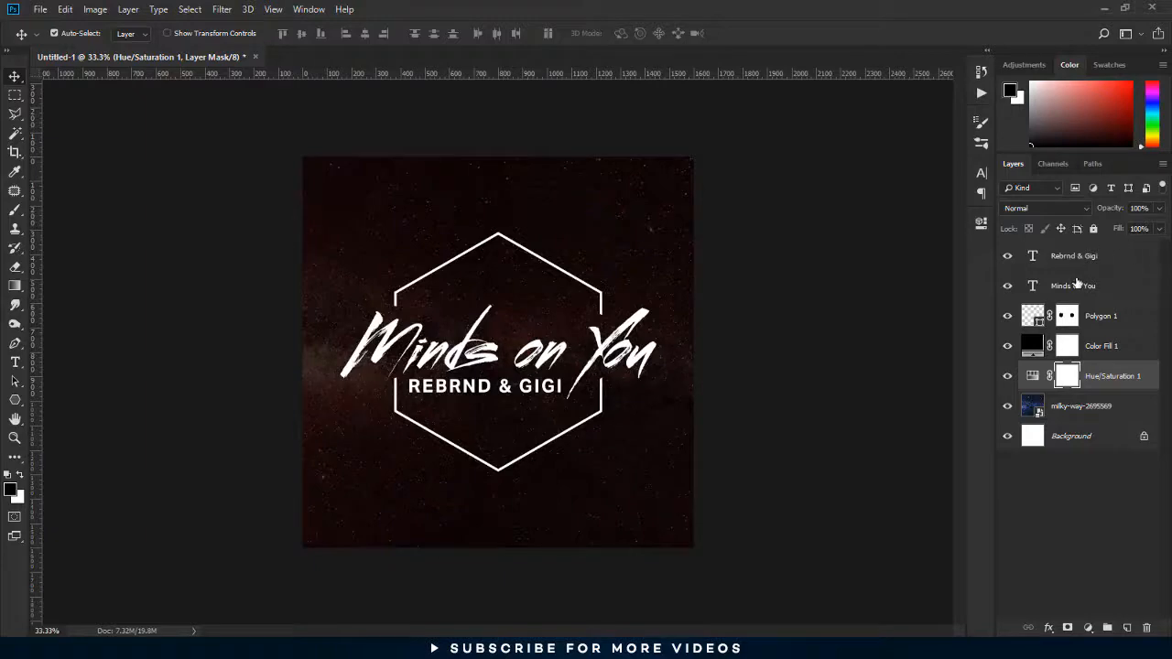
Step: Add a Drop Shadow effect to the "Minds on You" text layer, keeping the artwork visible beside the layer style settings
right_click(1103, 288)
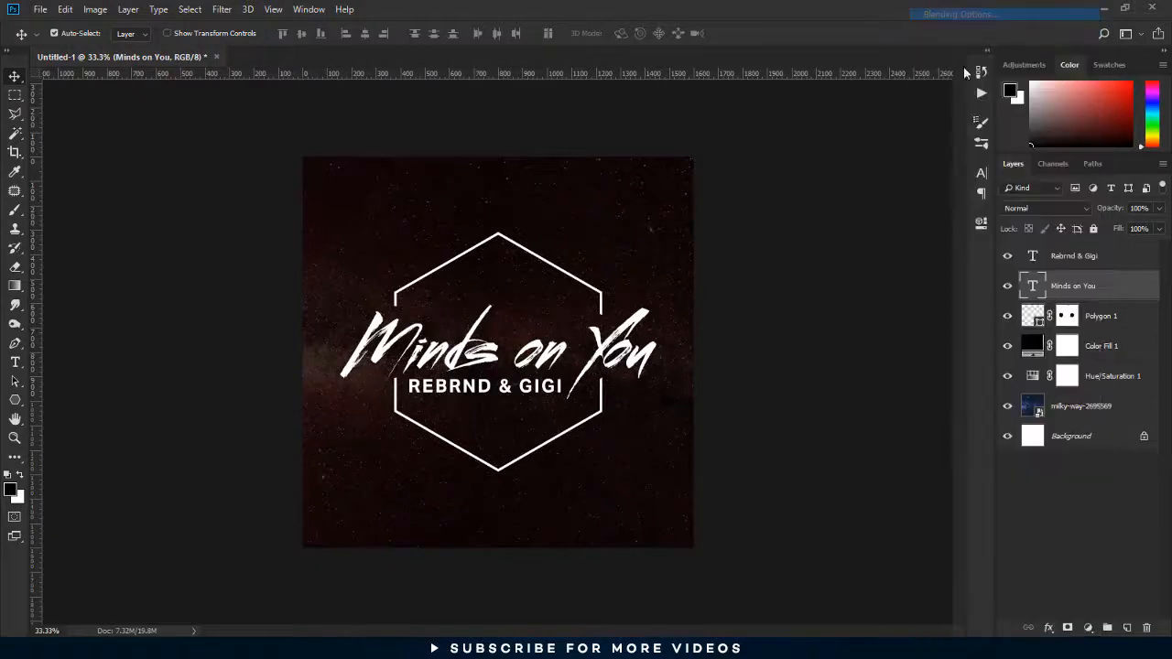
left_click(872, 223)
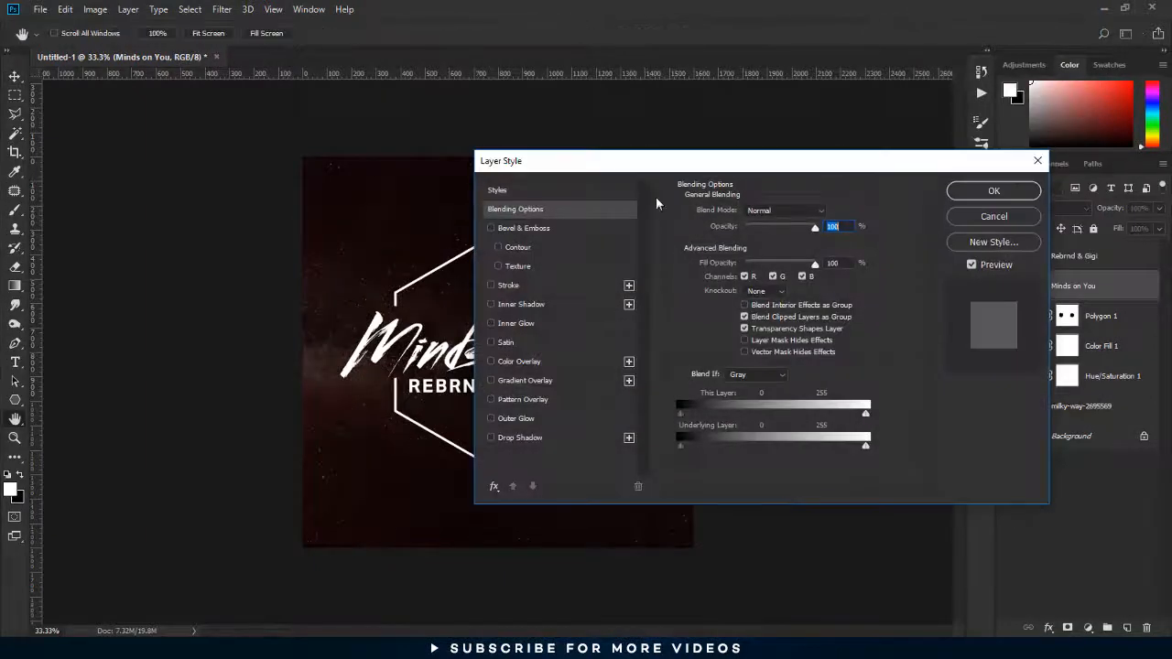
left_click_drag(608, 164, 718, 130)
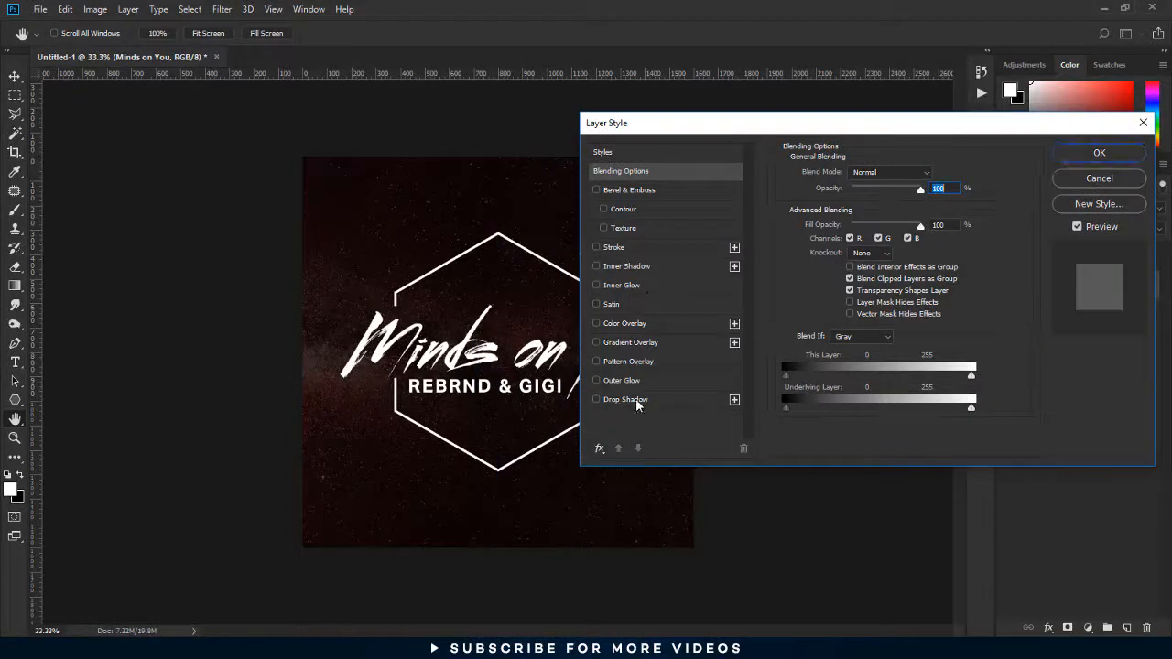
left_click(630, 400)
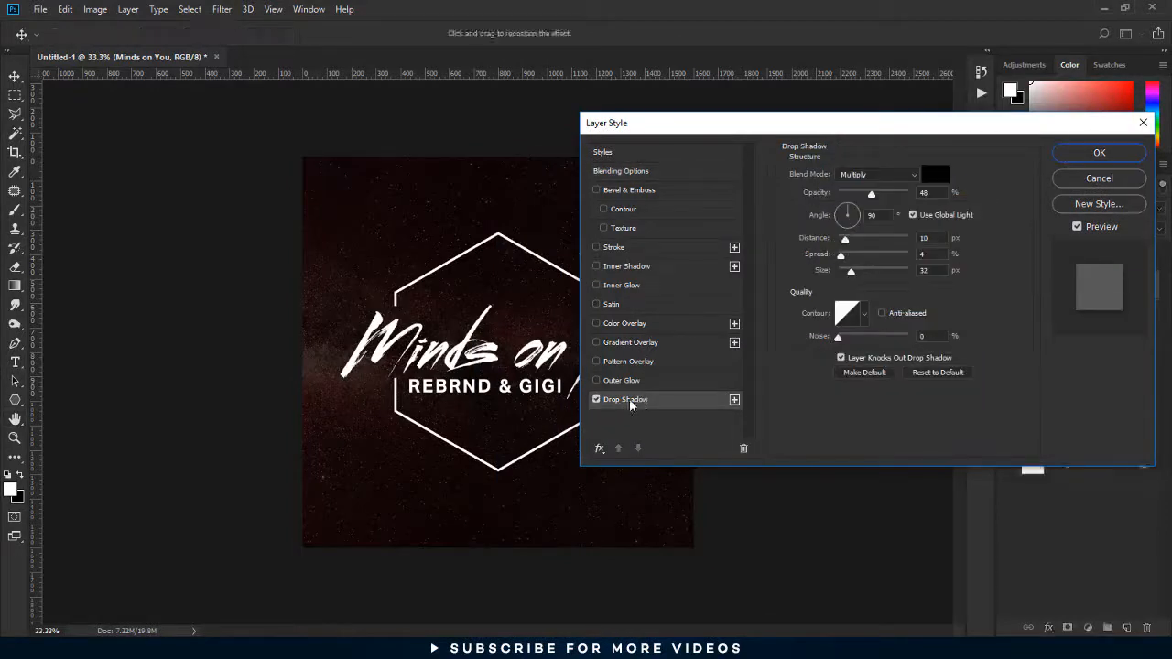
Step: Keep the title's drop shadow in Multiply mode, slightly increase its distance, fine-tune its opacity and apply the effect
left_click(872, 176)
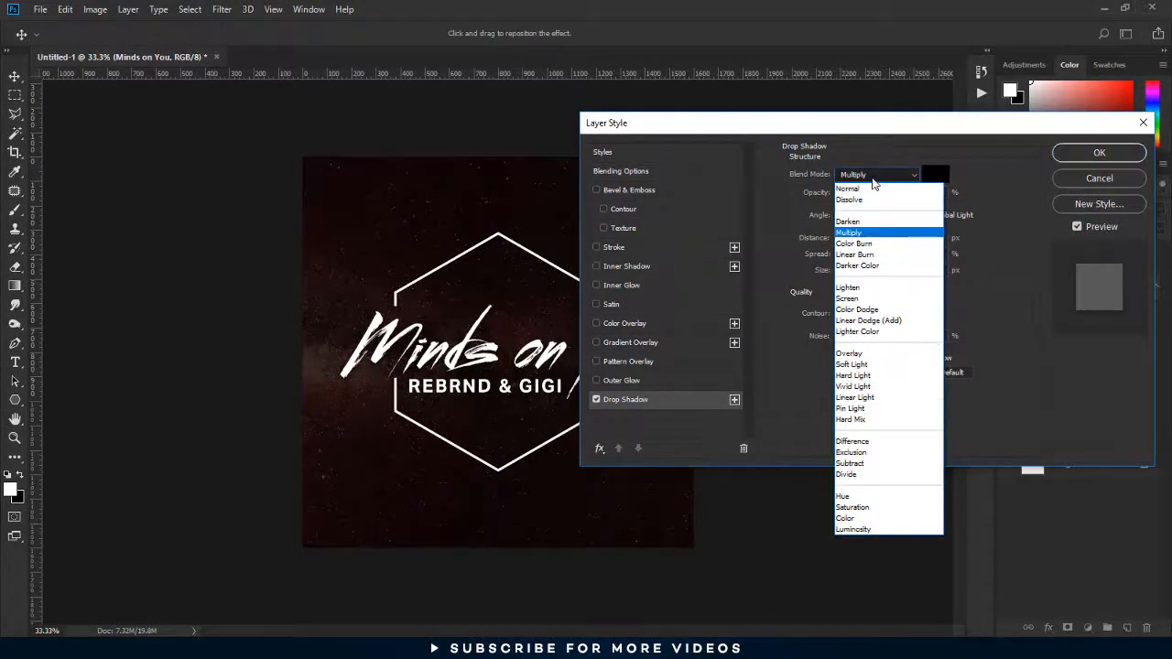
left_click(872, 202)
left_click_drag(872, 196, 902, 192)
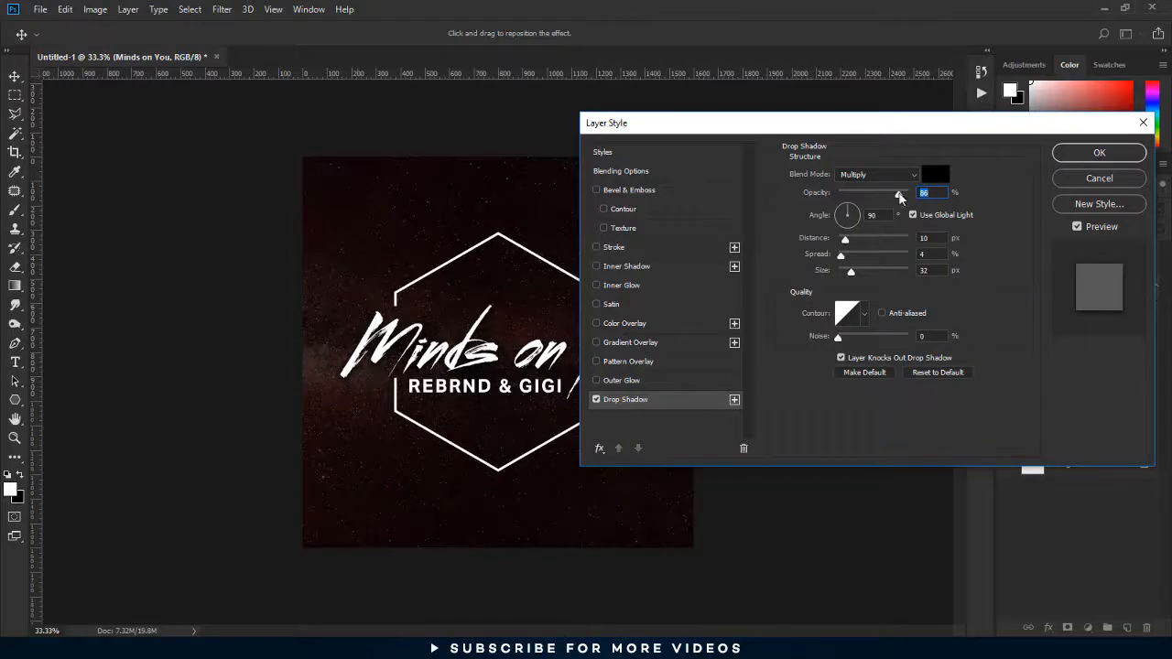
mouse_move(845, 240)
left_mouse_down()
mouse_move(868, 241)
mouse_move(840, 256)
mouse_move(864, 257)
mouse_move(842, 254)
mouse_move(868, 271)
mouse_move(847, 270)
mouse_move(863, 240)
mouse_move(851, 241)
left_mouse_up()
left_click_drag(899, 194, 876, 196)
left_click(1094, 155)
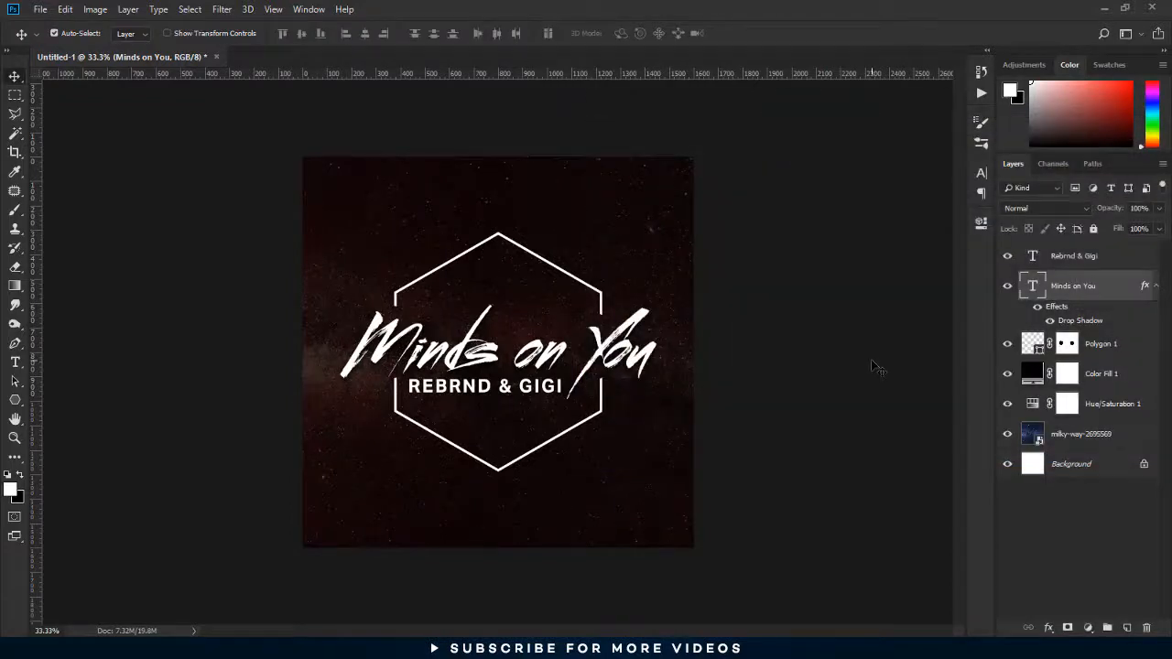
Step: Copy the layer style of "Minds on You" and paste it onto the "Rebrnd & Gigi" layer and the hexagon layer
right_click(1092, 287)
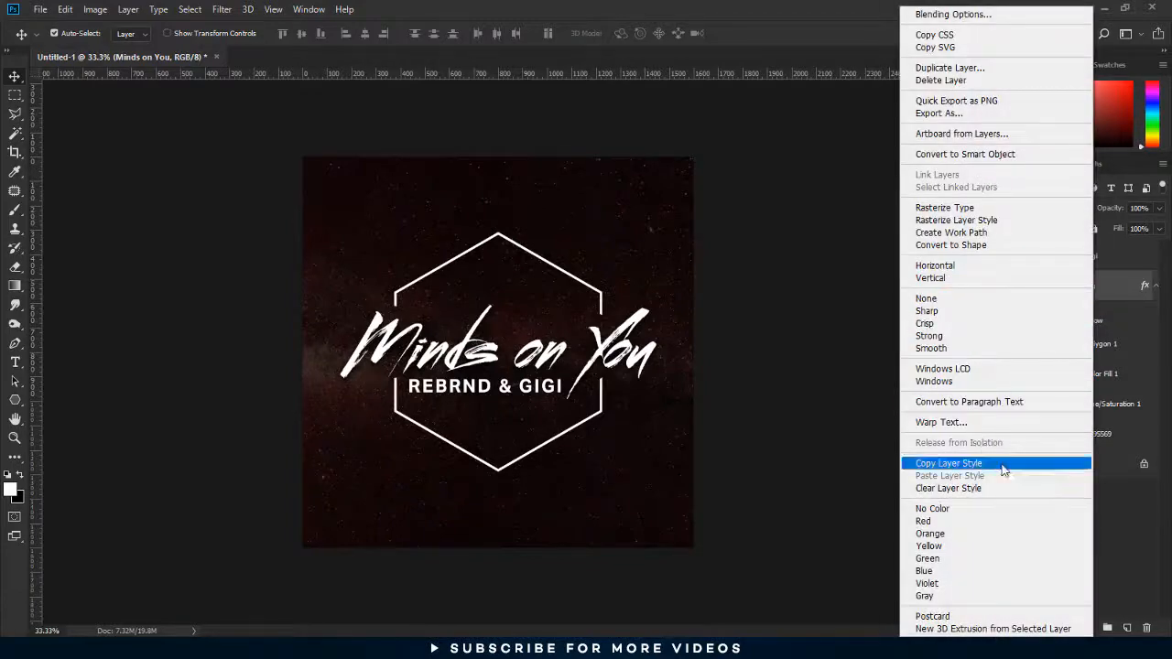
left_click(1003, 463)
right_click(1090, 258)
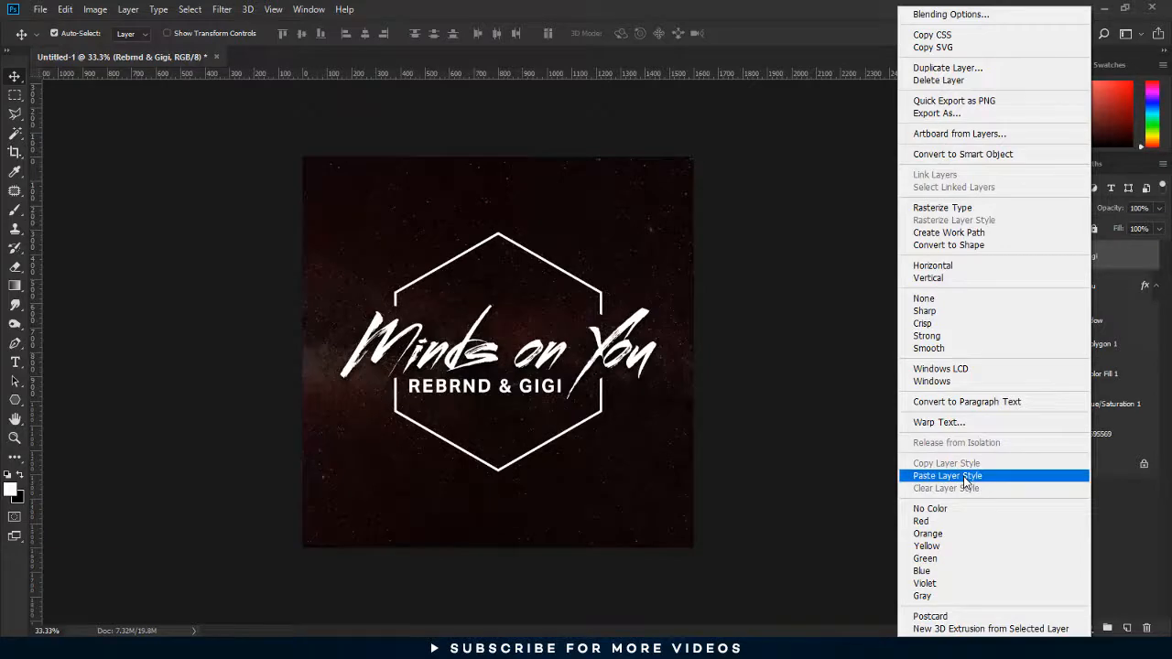
left_click(966, 476)
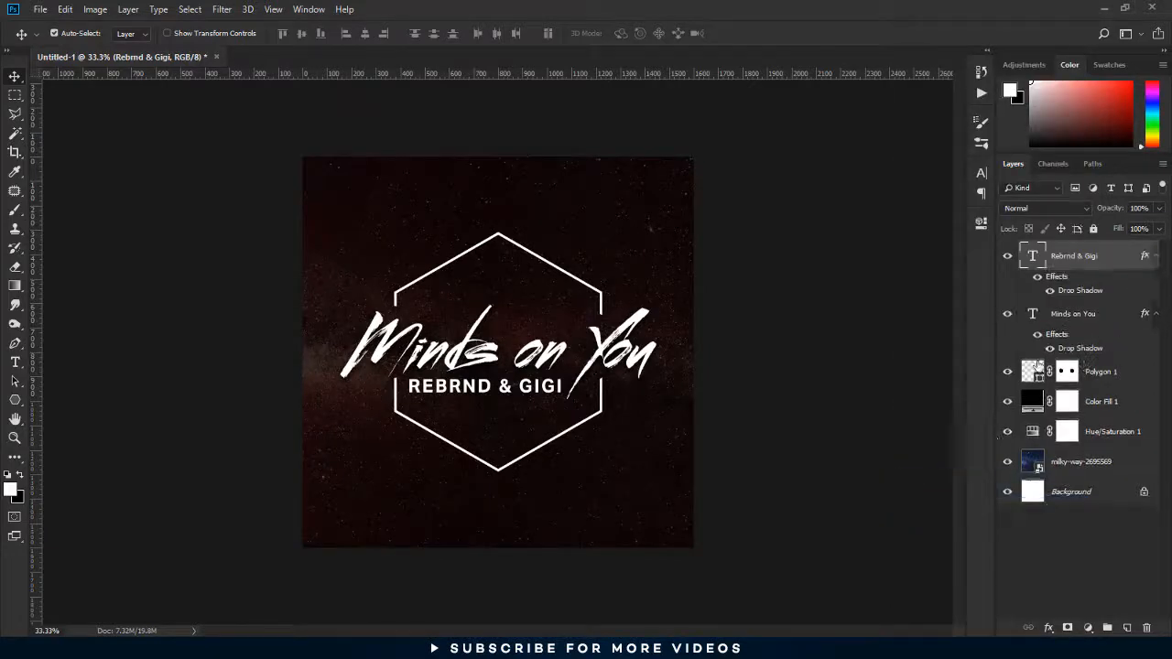
right_click(1120, 377)
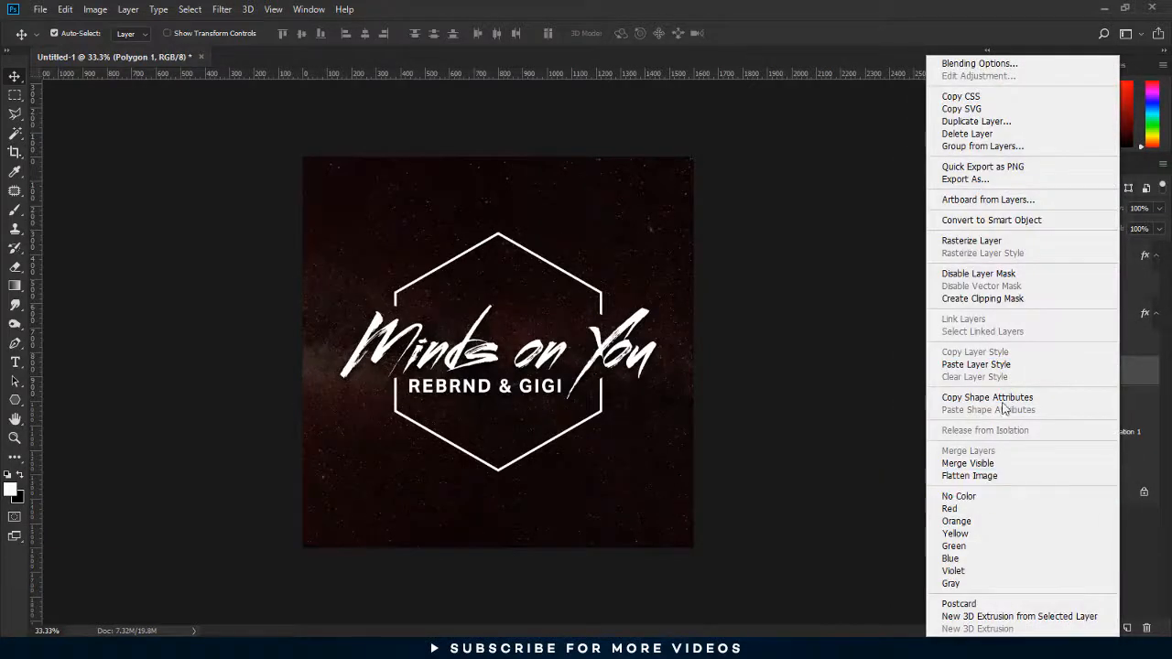